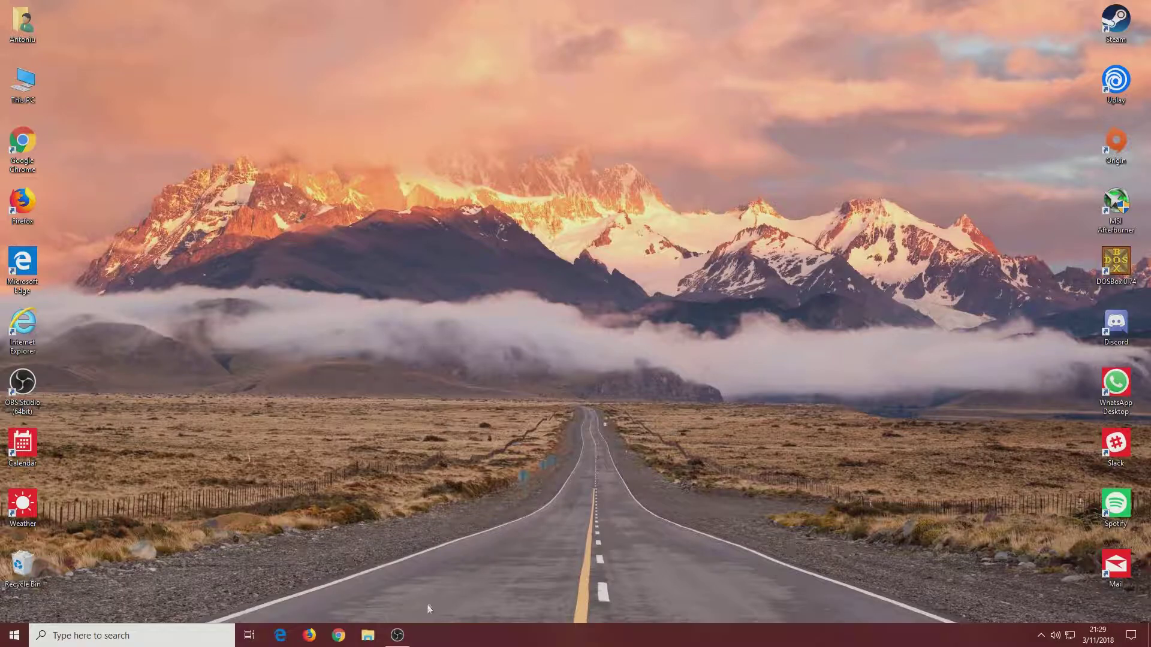
Step: Check the processor affinity of obs64.exe in Task Manager's process details, cancel the affinity dialog and close Task Manager
right_click(433, 627)
click(471, 573)
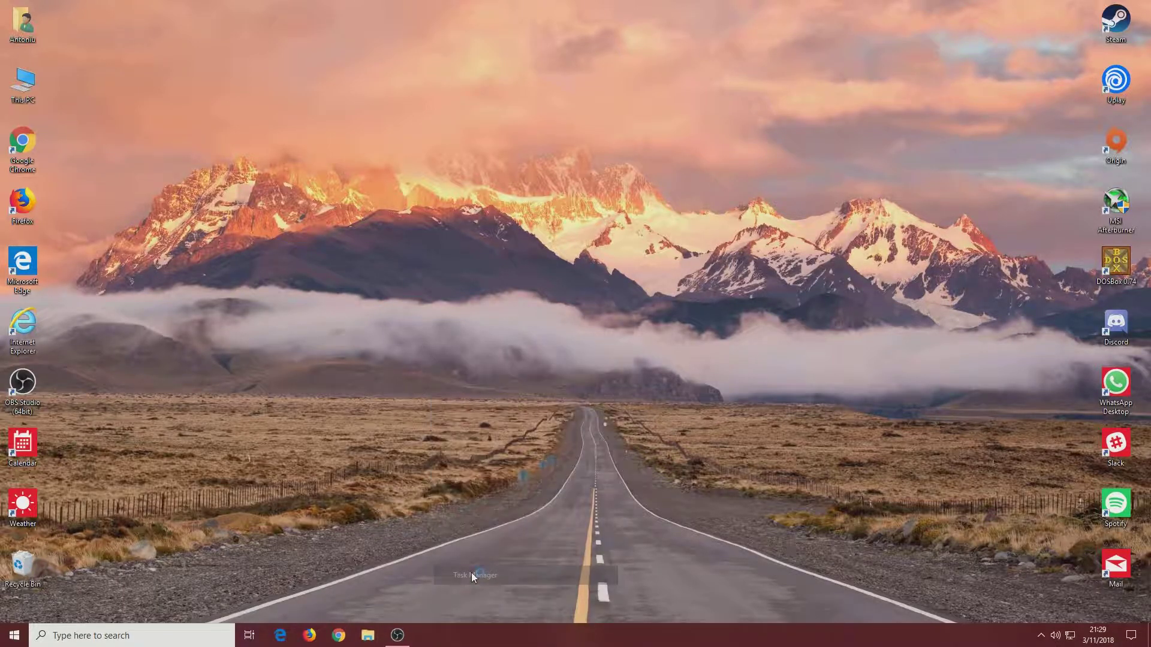
drag(747, 225, 404, 139)
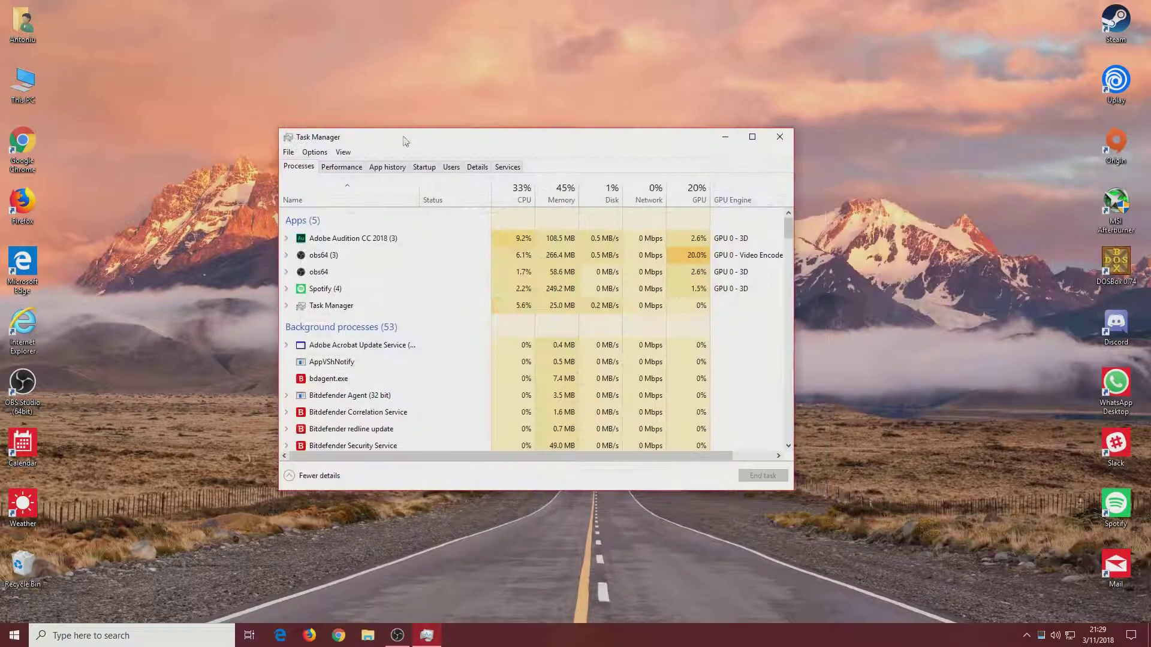
click(477, 166)
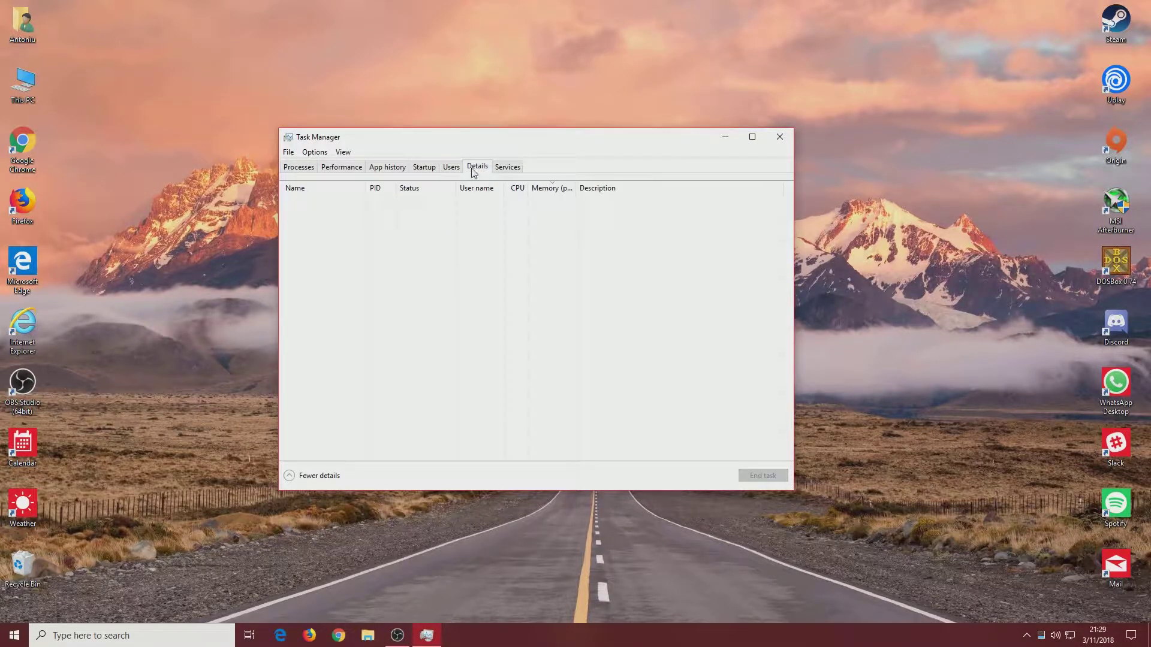
right_click(333, 204)
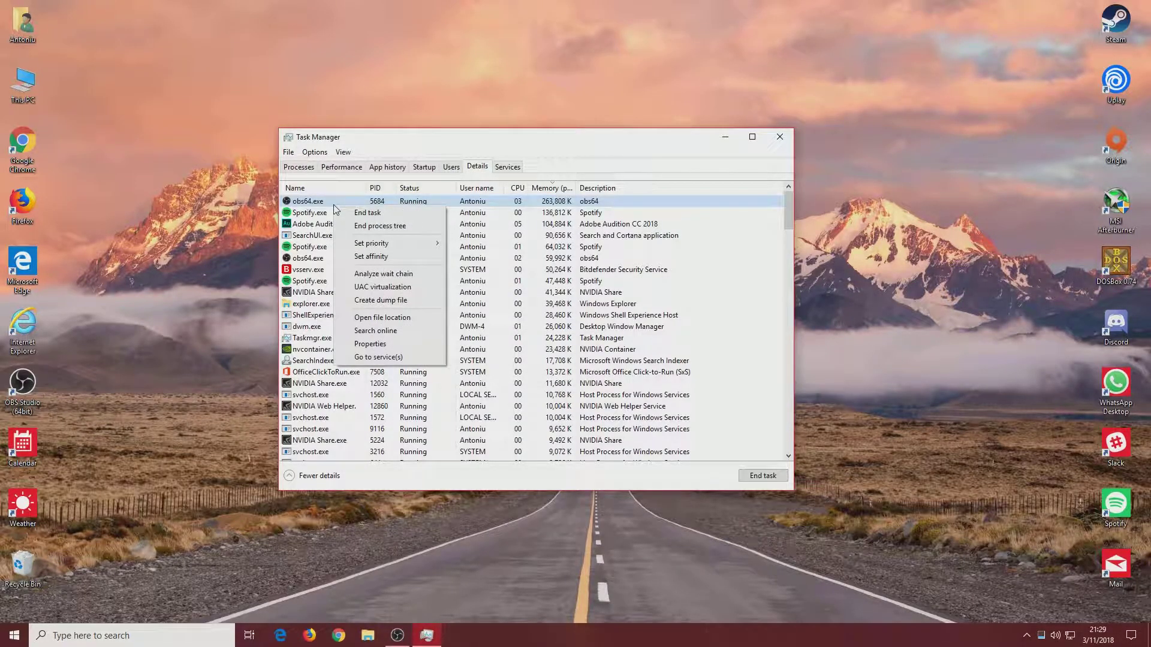
click(374, 252)
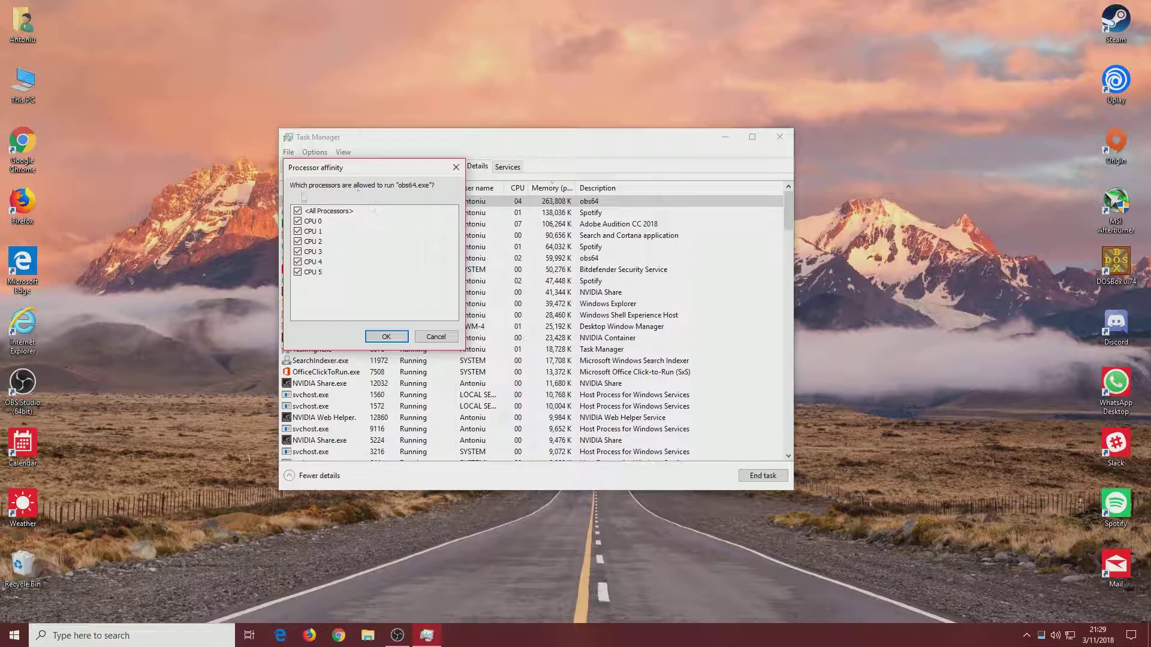
click(430, 339)
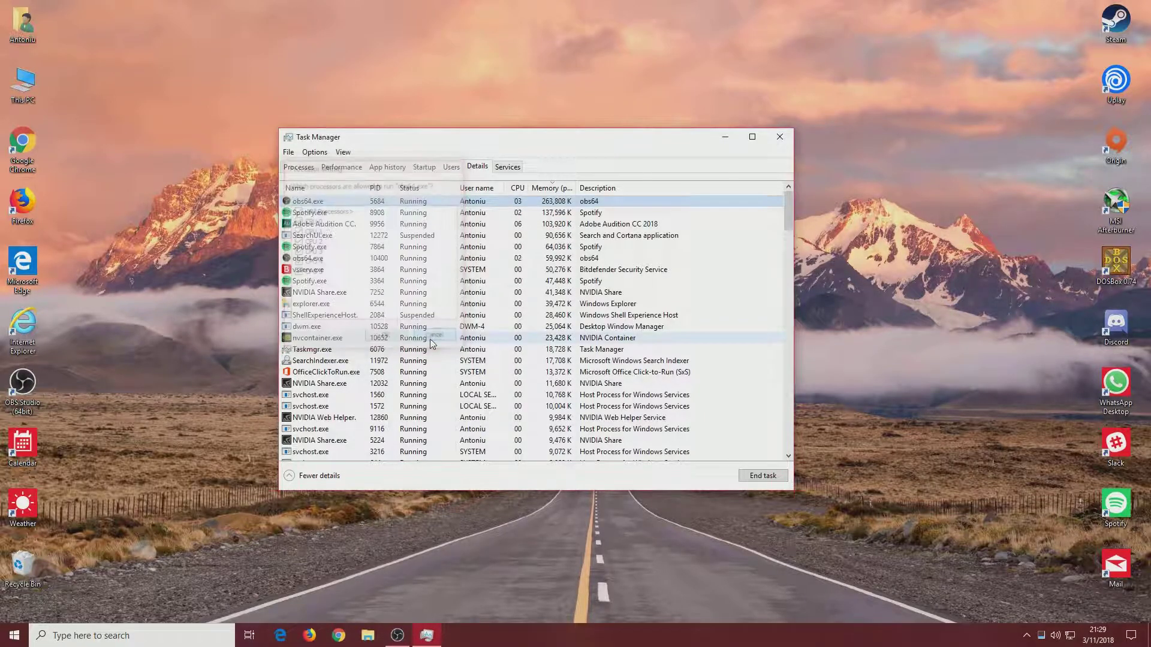
click(780, 137)
drag(790, 150, 468, 372)
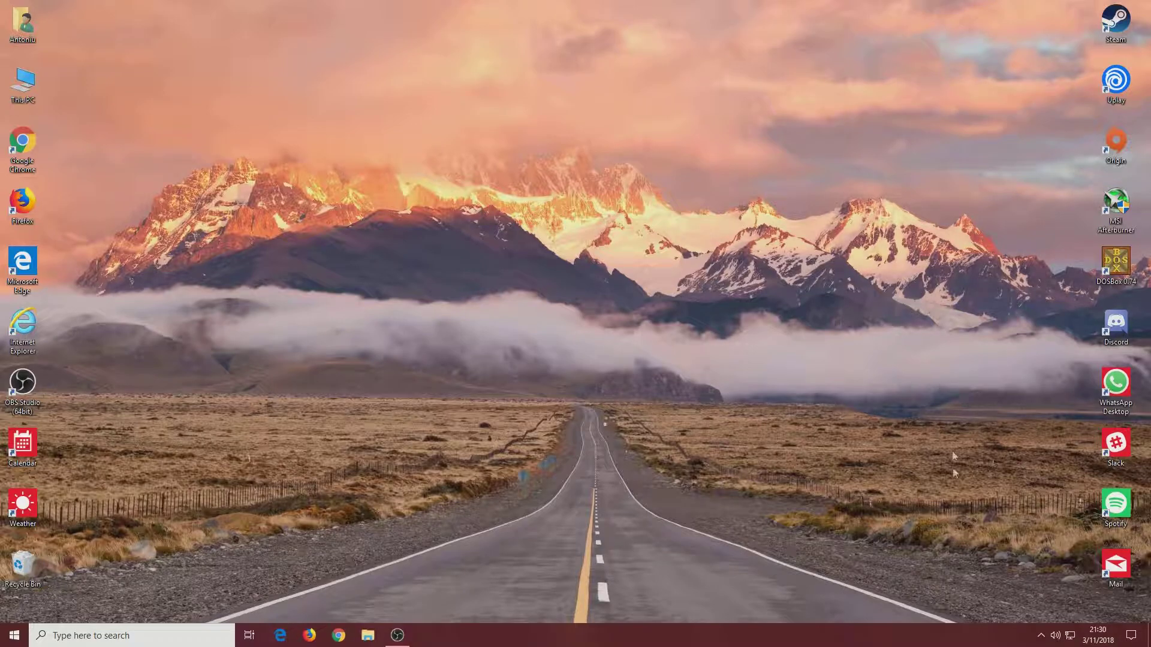
Step: Bring up MSI Afterburner from its background instance and reposition its window near the middle of the desktop
click(1041, 635)
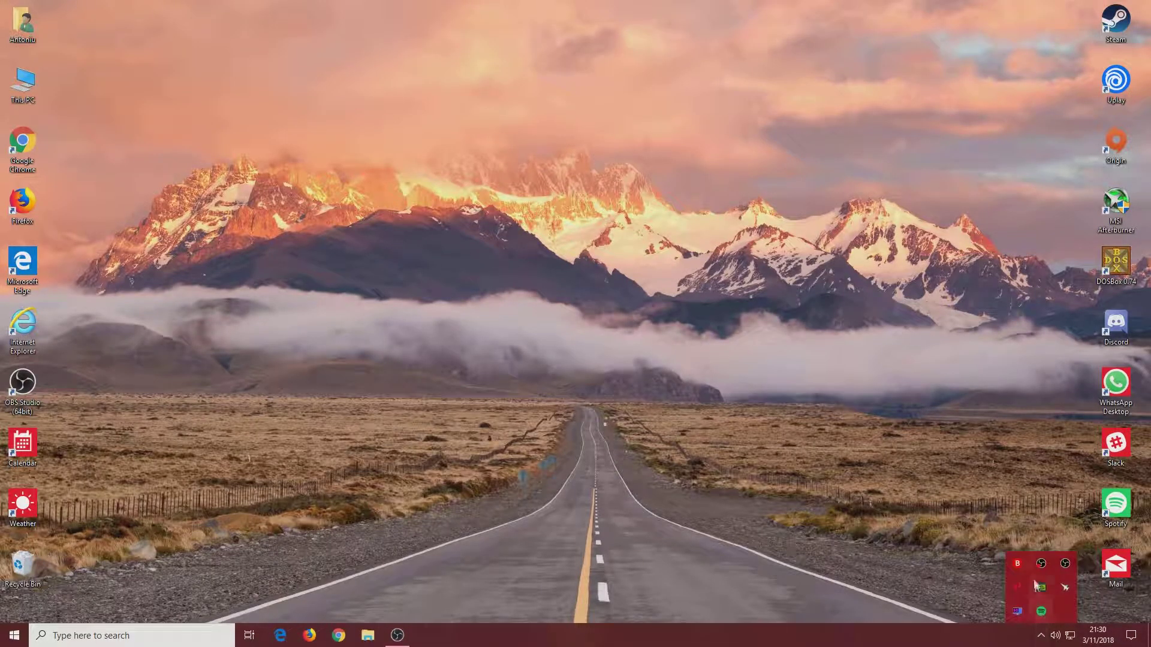
right_click(1060, 584)
click(1073, 542)
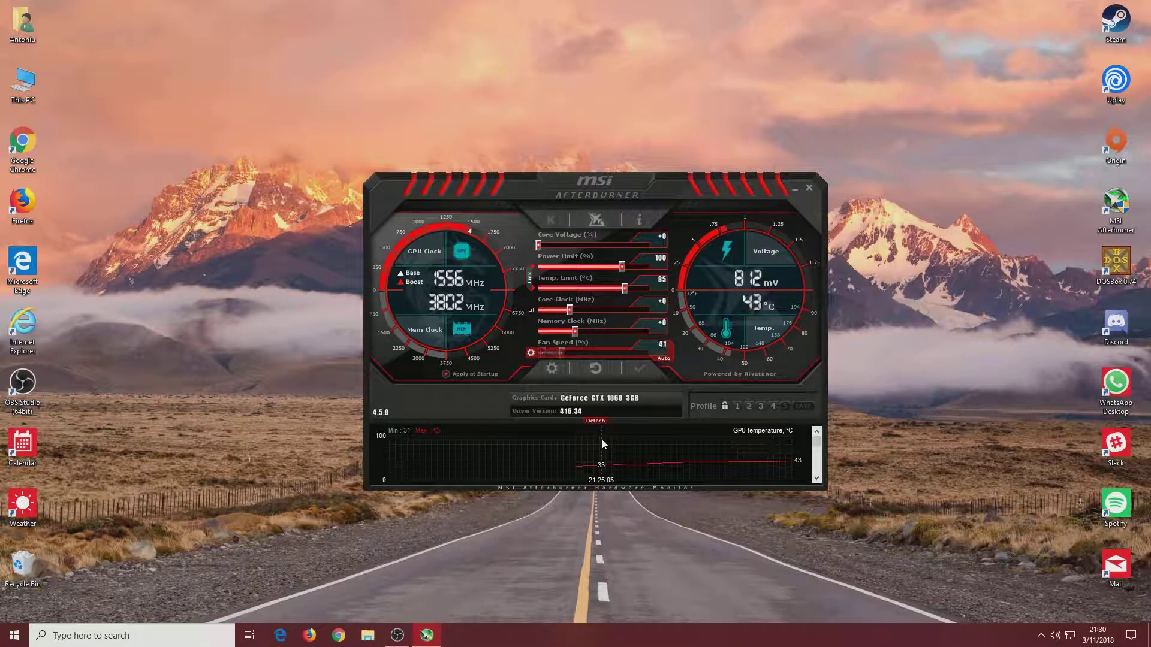
drag(589, 187, 542, 190)
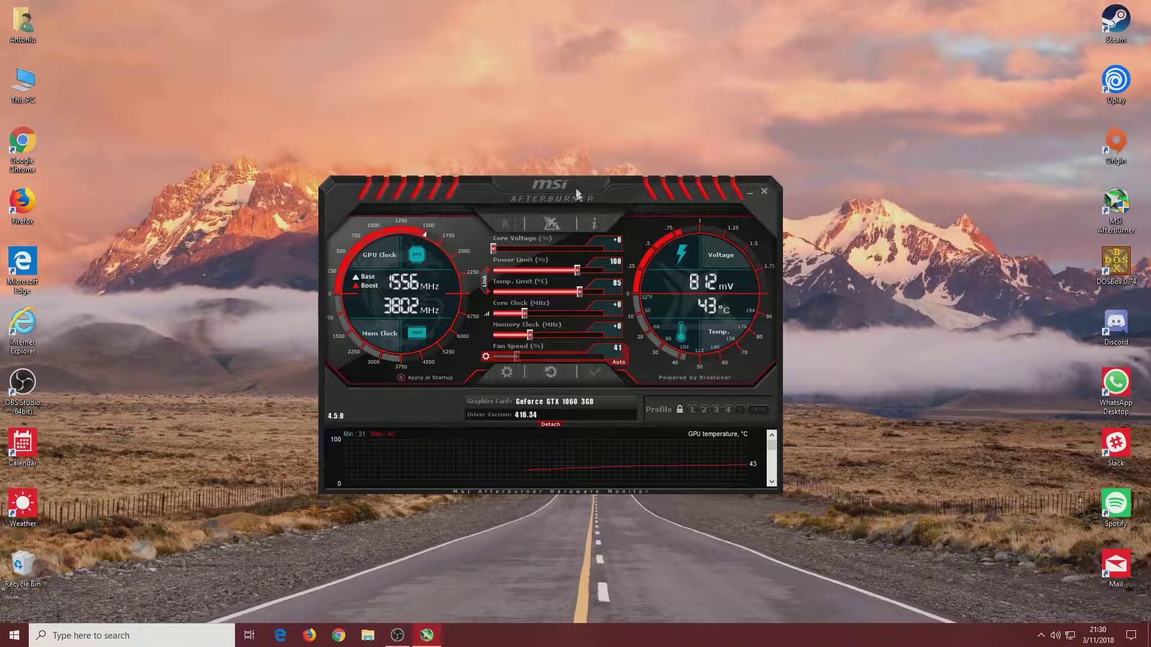
drag(561, 193, 602, 172)
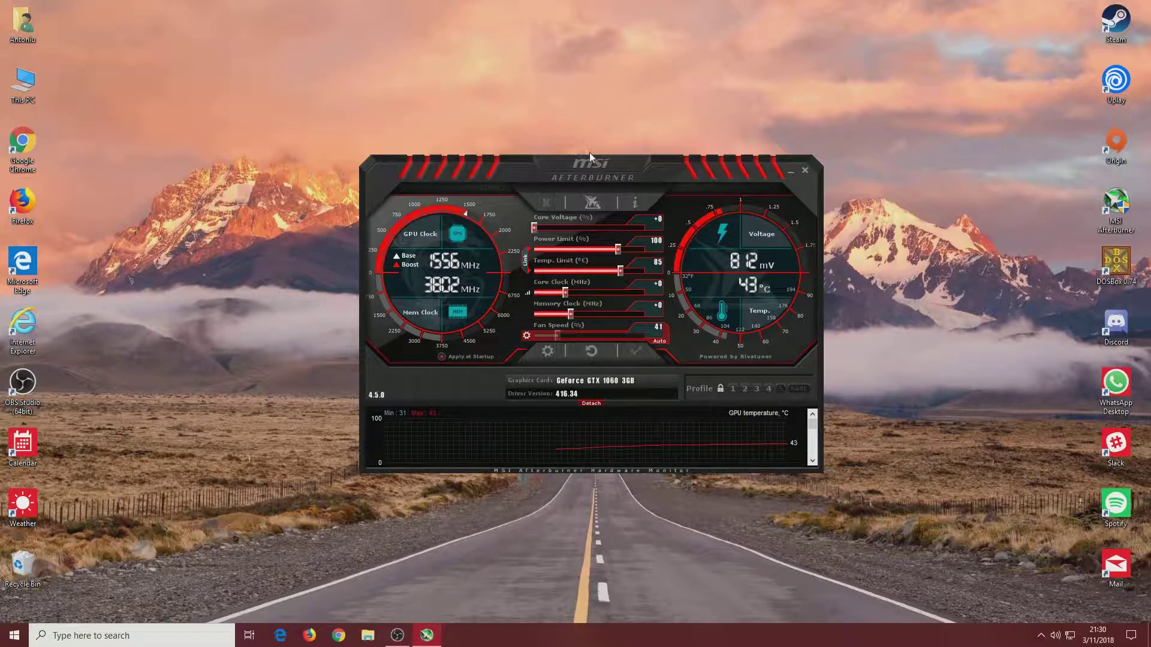
Step: Load and apply overclocking profile 2 in MSI Afterburner, and minimize its window
click(743, 389)
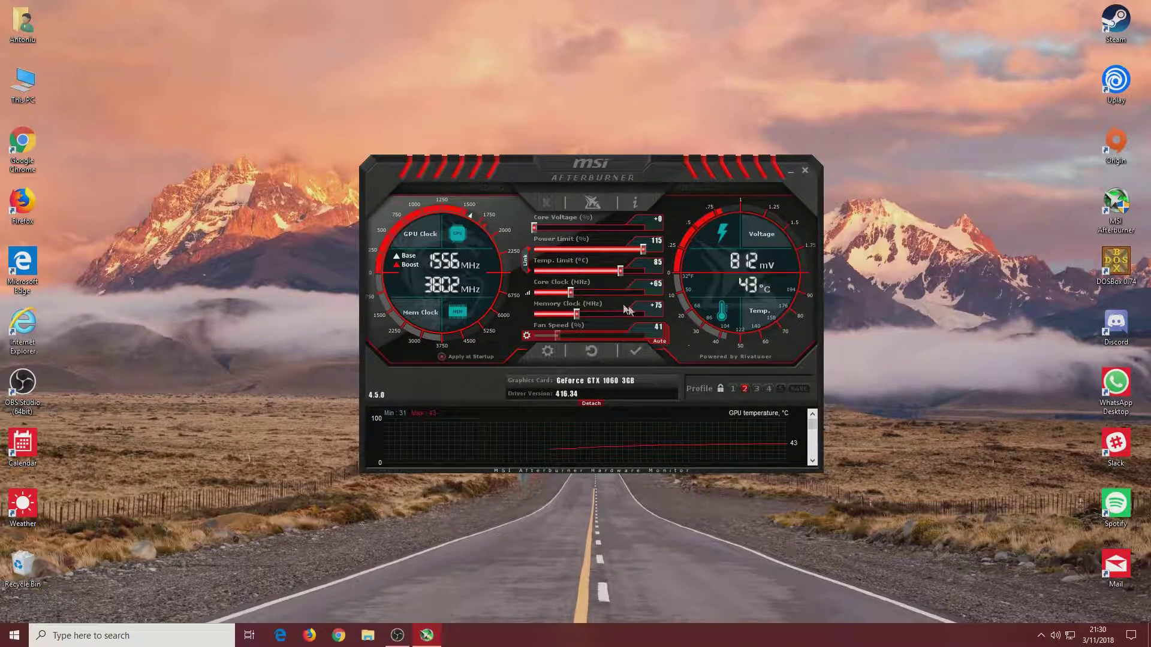
click(756, 390)
click(745, 389)
click(636, 351)
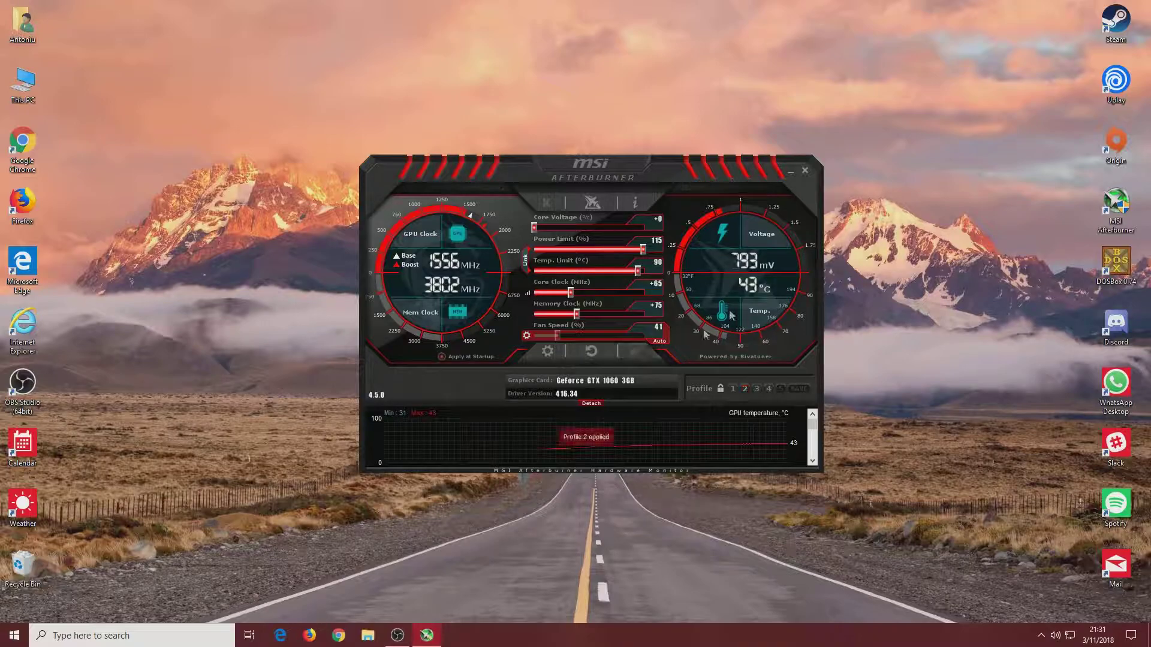
click(788, 172)
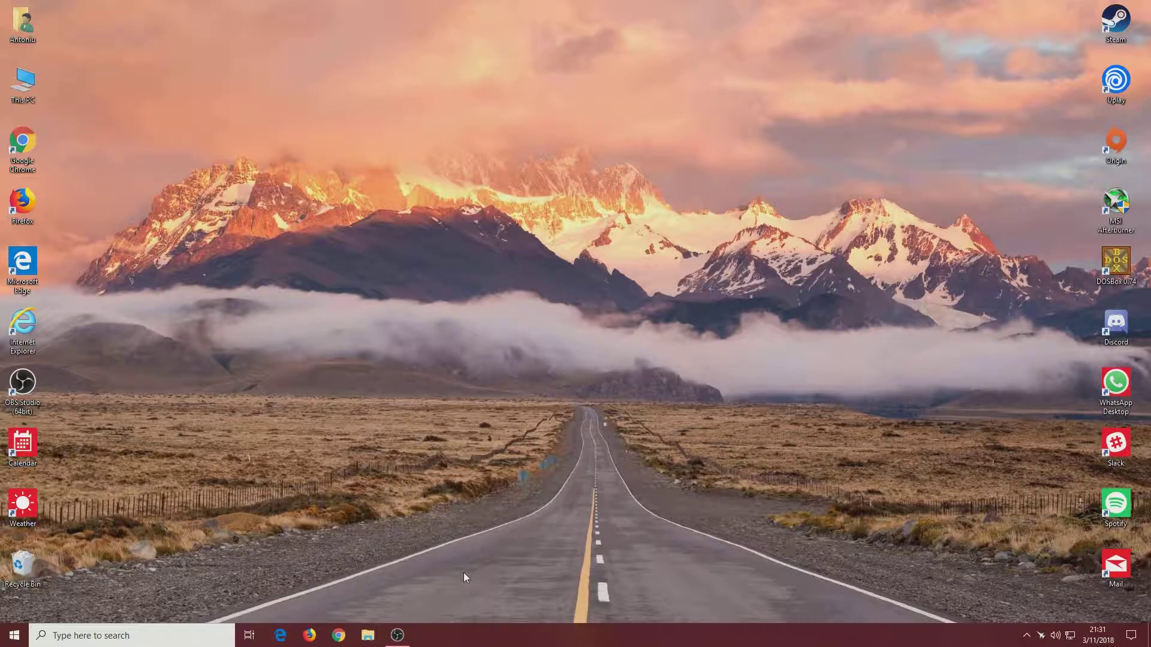
Step: Switch to OBS and review its General, Stream and Output settings
click(408, 638)
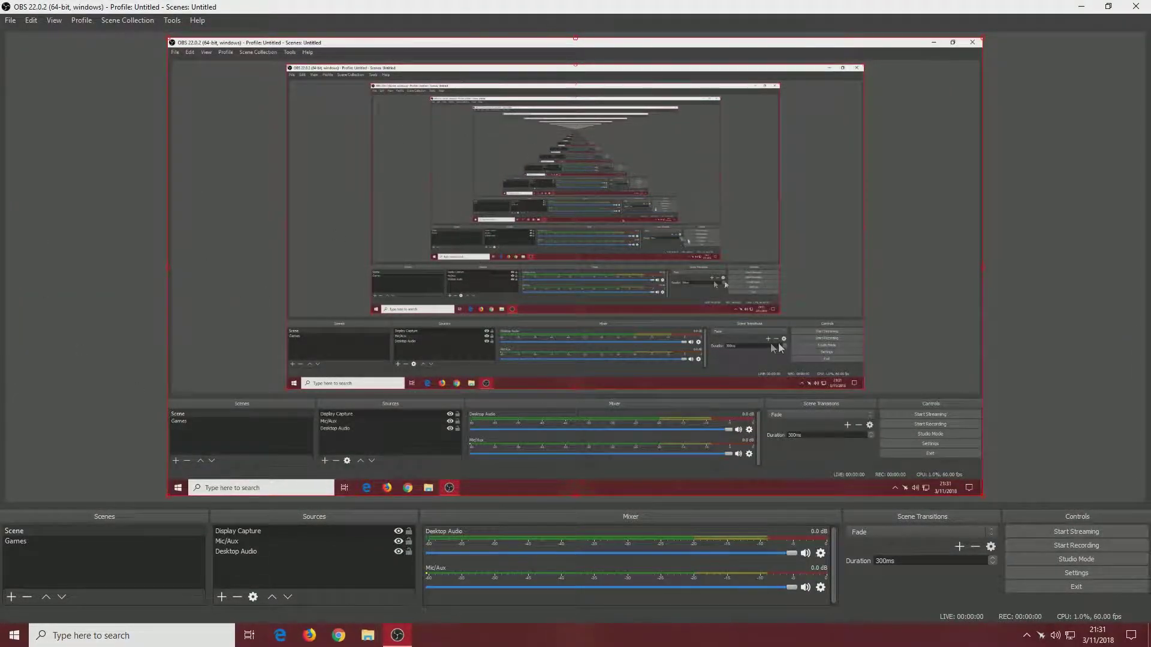
click(1090, 575)
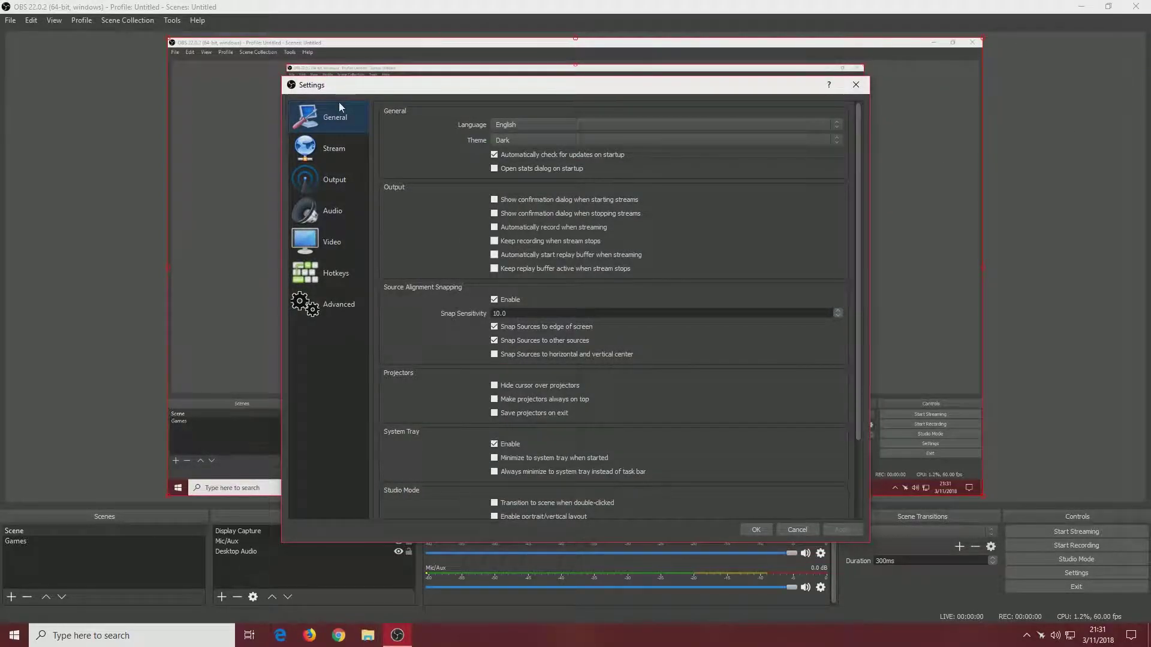
click(310, 155)
click(343, 179)
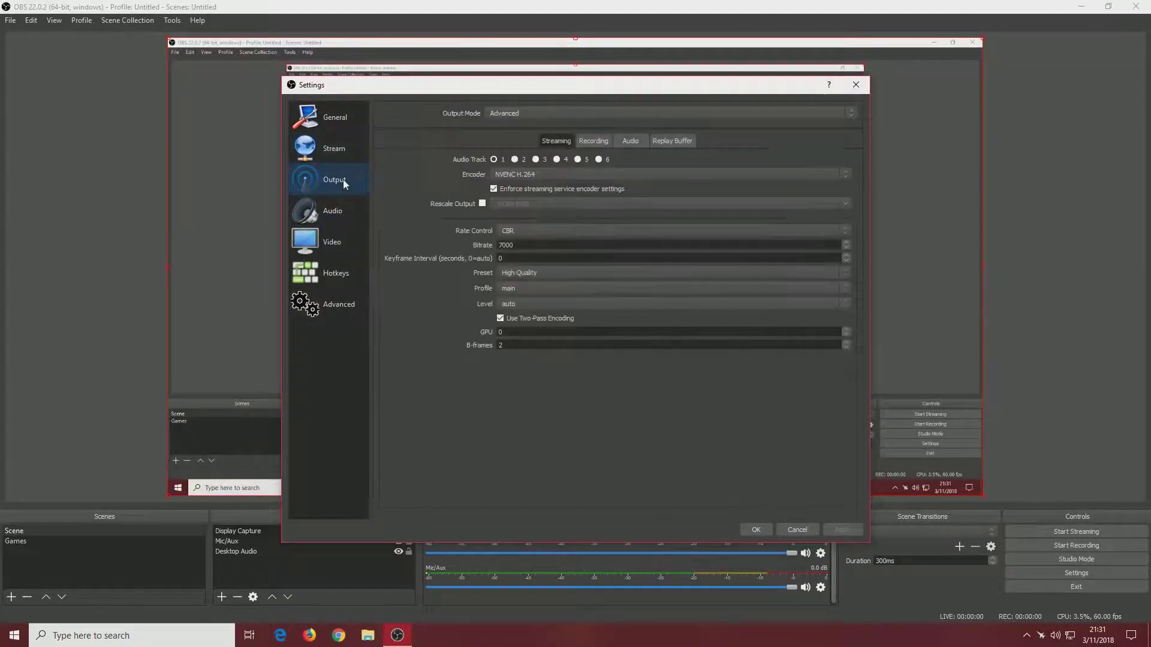
click(329, 118)
click(340, 153)
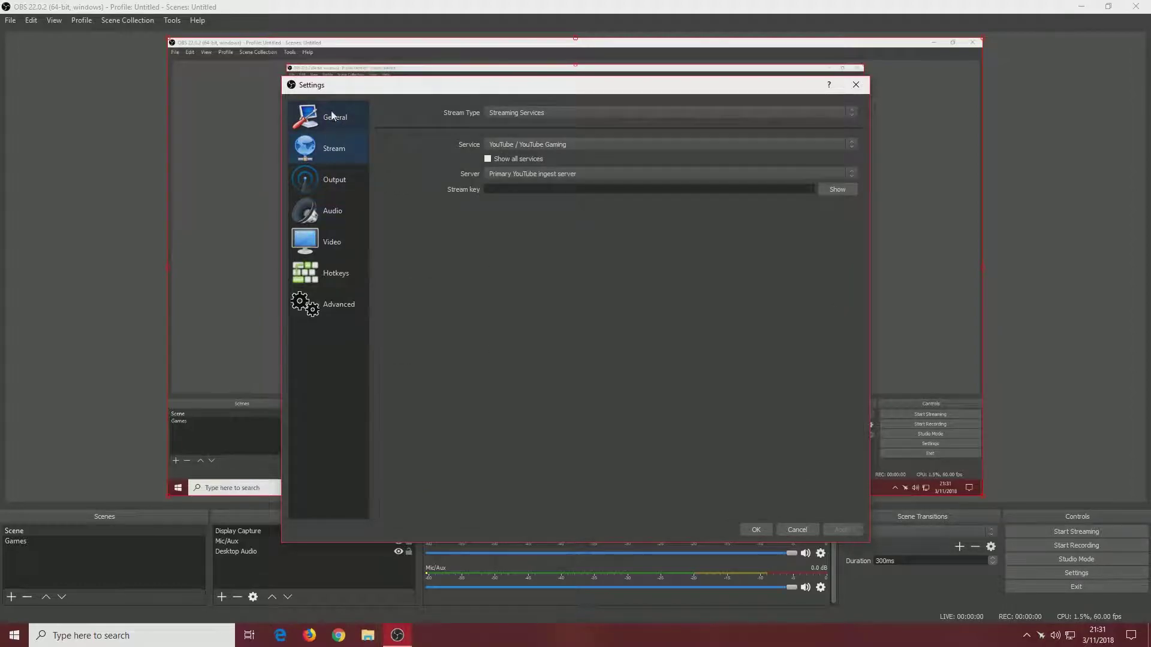
click(338, 187)
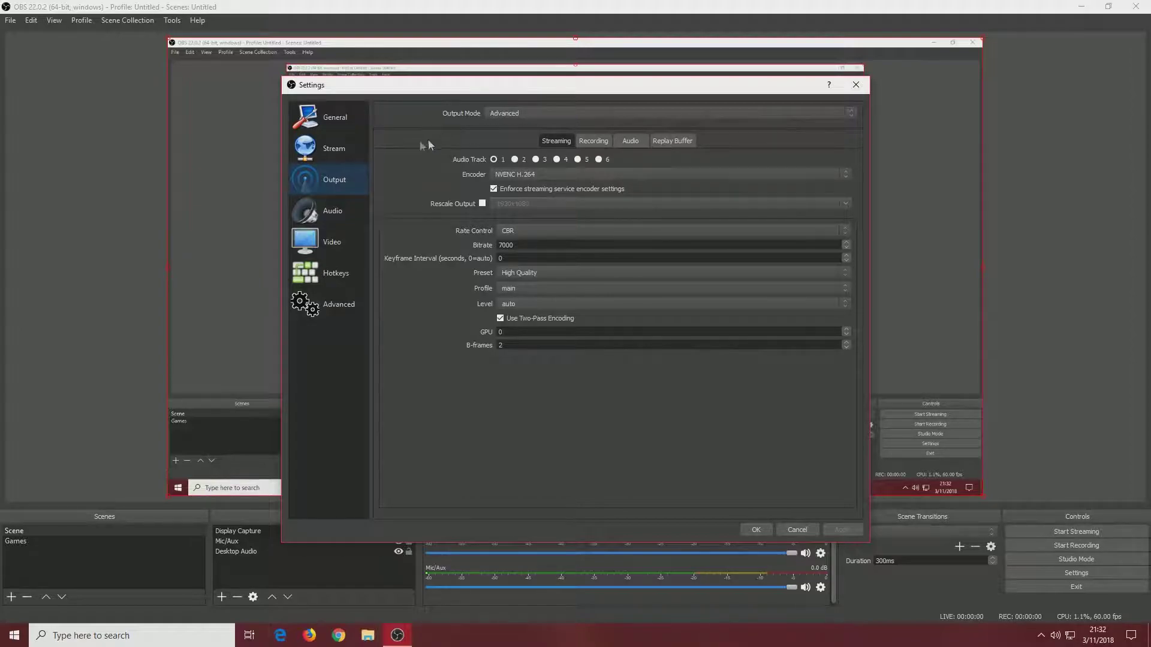
Step: Examine the available encoders, rate control and bitrate in the streaming output settings
click(516, 174)
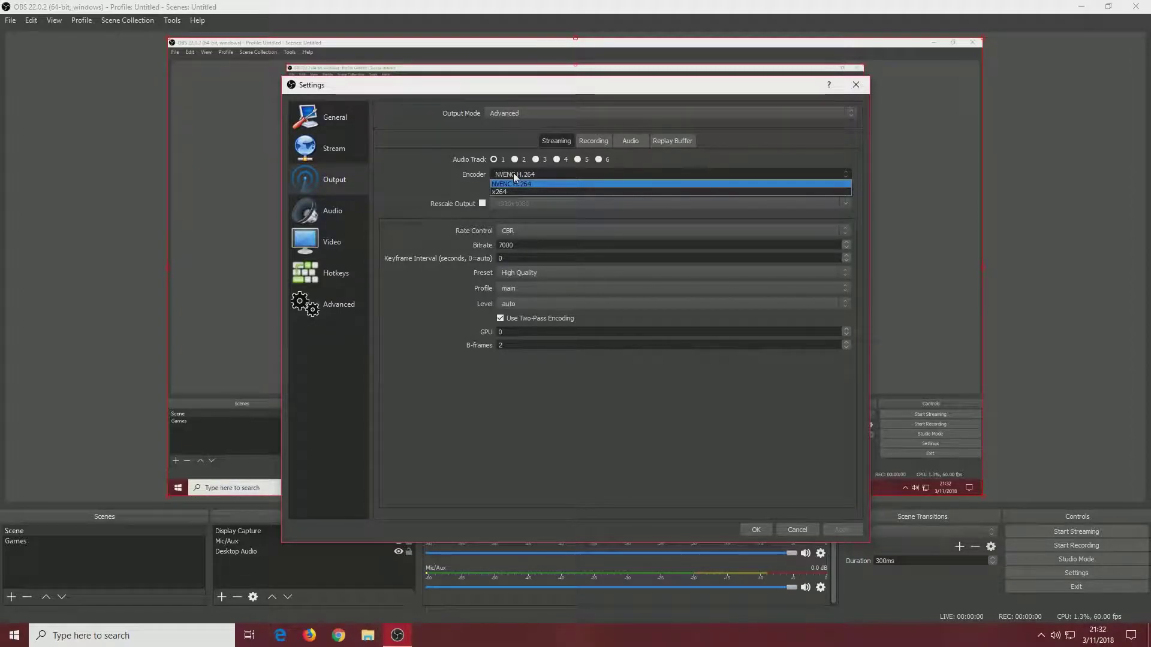
click(537, 173)
click(538, 174)
click(538, 174)
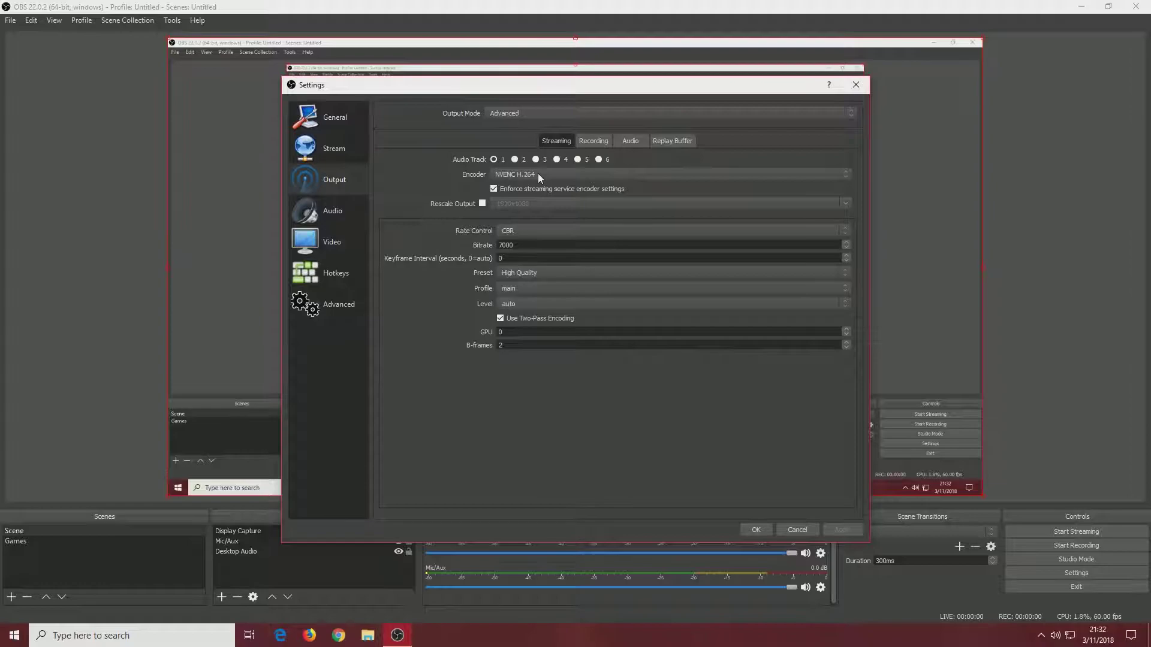
click(537, 174)
click(537, 174)
click(510, 231)
click(507, 240)
key(Tab)
click(449, 249)
Step: Review the recording output options, the bitrates of the audio tracks and the general audio settings
click(584, 140)
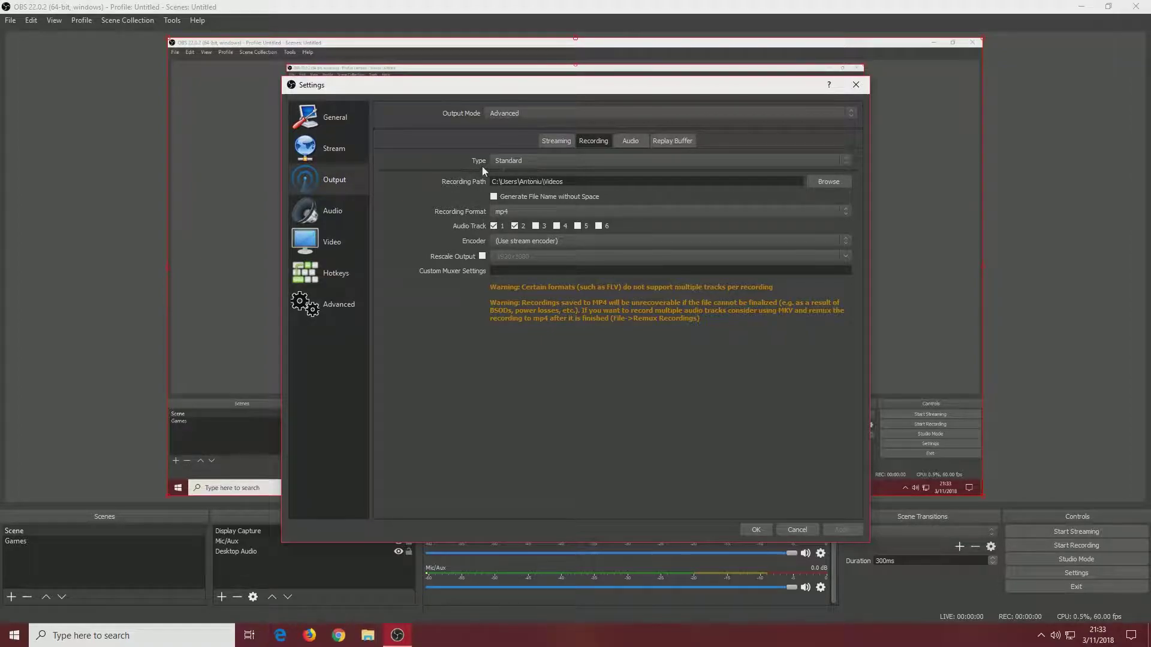
click(644, 141)
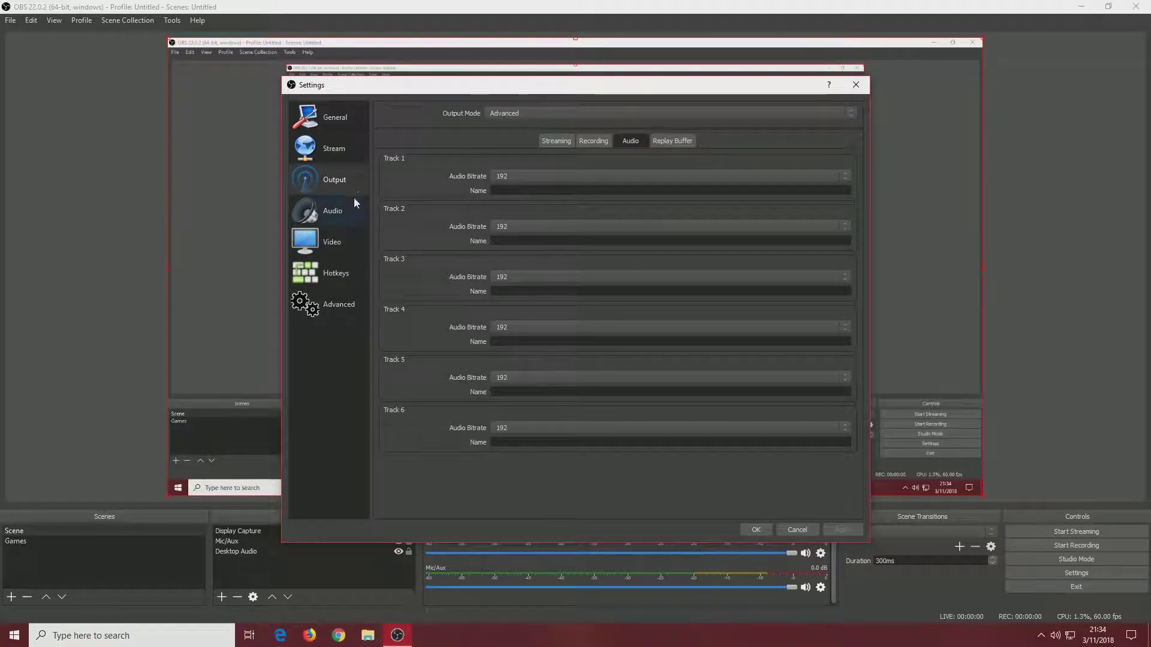
click(342, 210)
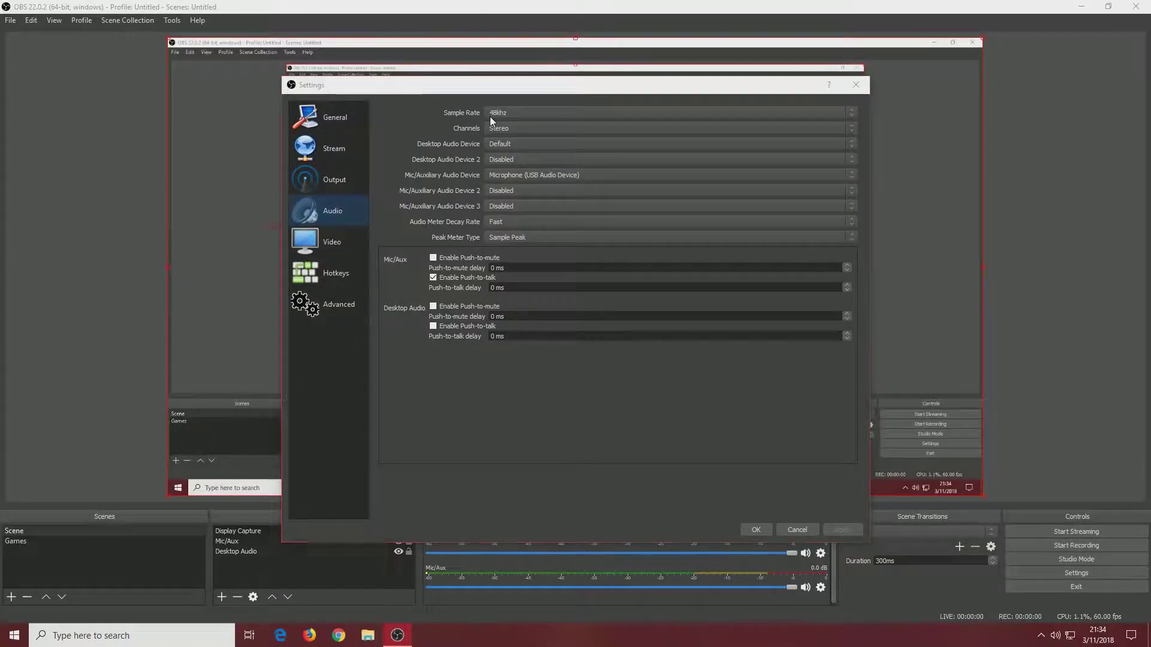
Step: Open the Windows Sound settings through the Control Panel's Hardware and Sound category
key(super)
text(control pane)
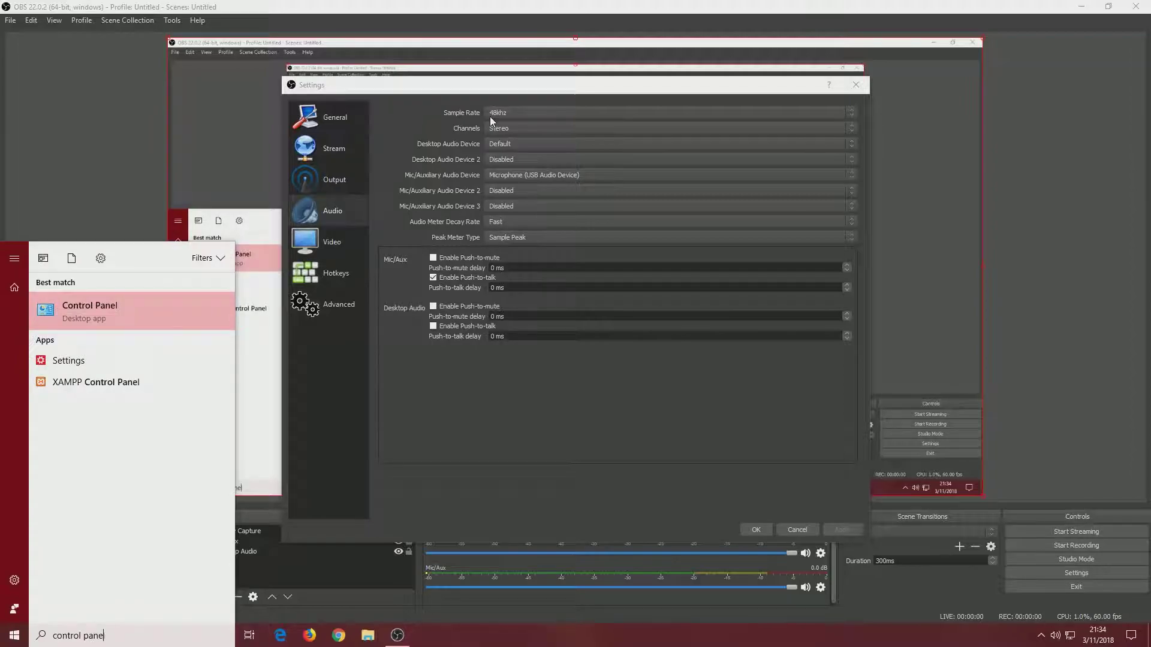
key(Return)
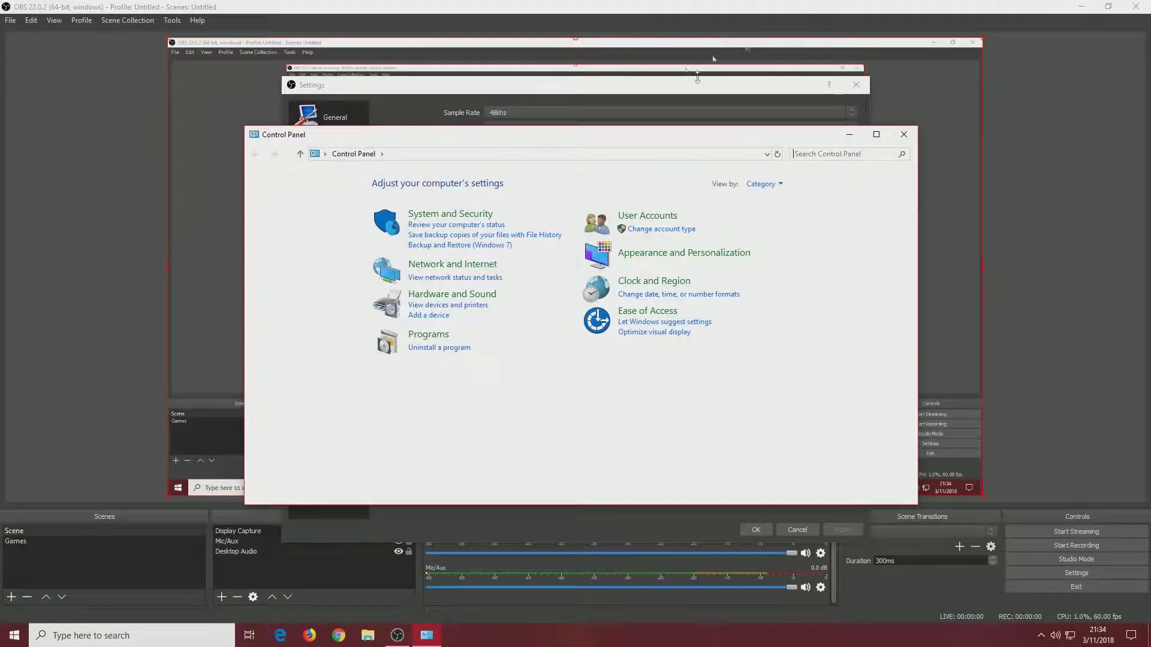
click(443, 294)
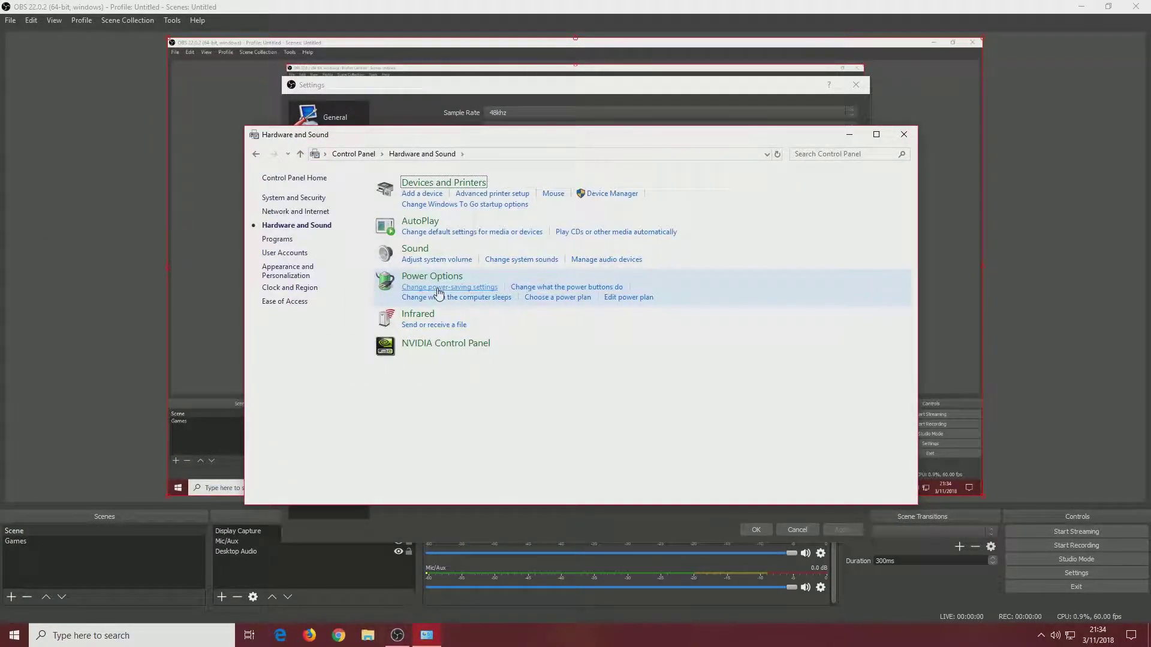
click(420, 248)
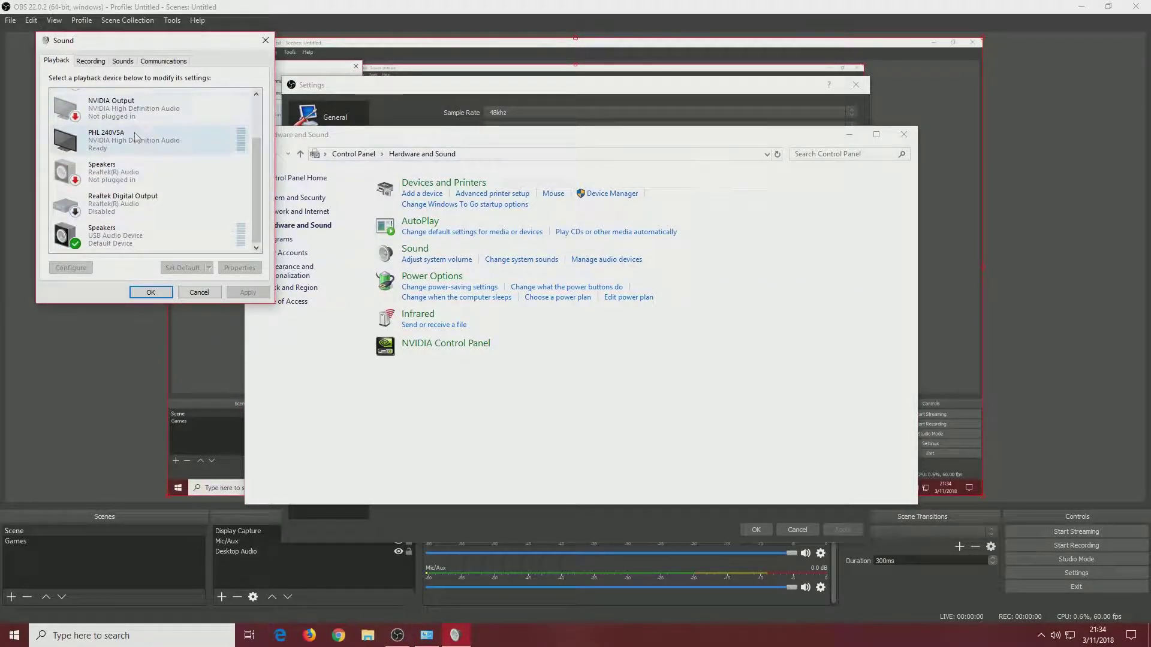
Step: Check the default format's sample rate and bit depth for the USB microphone in the recording devices
click(84, 62)
click(114, 198)
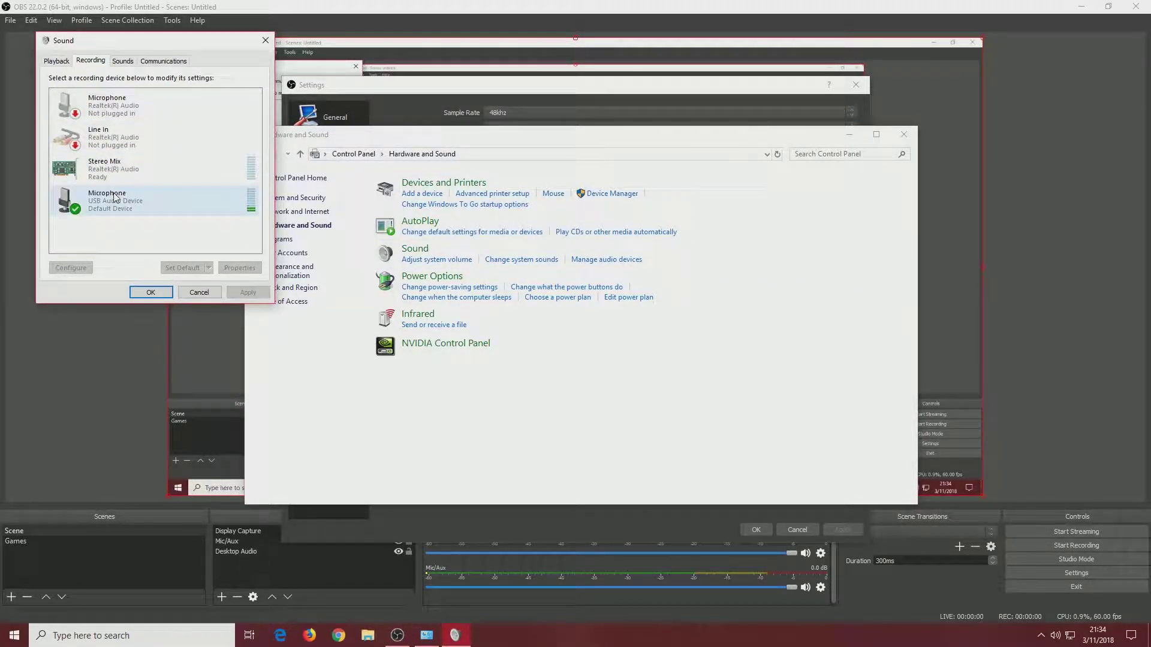
right_click(116, 194)
click(185, 266)
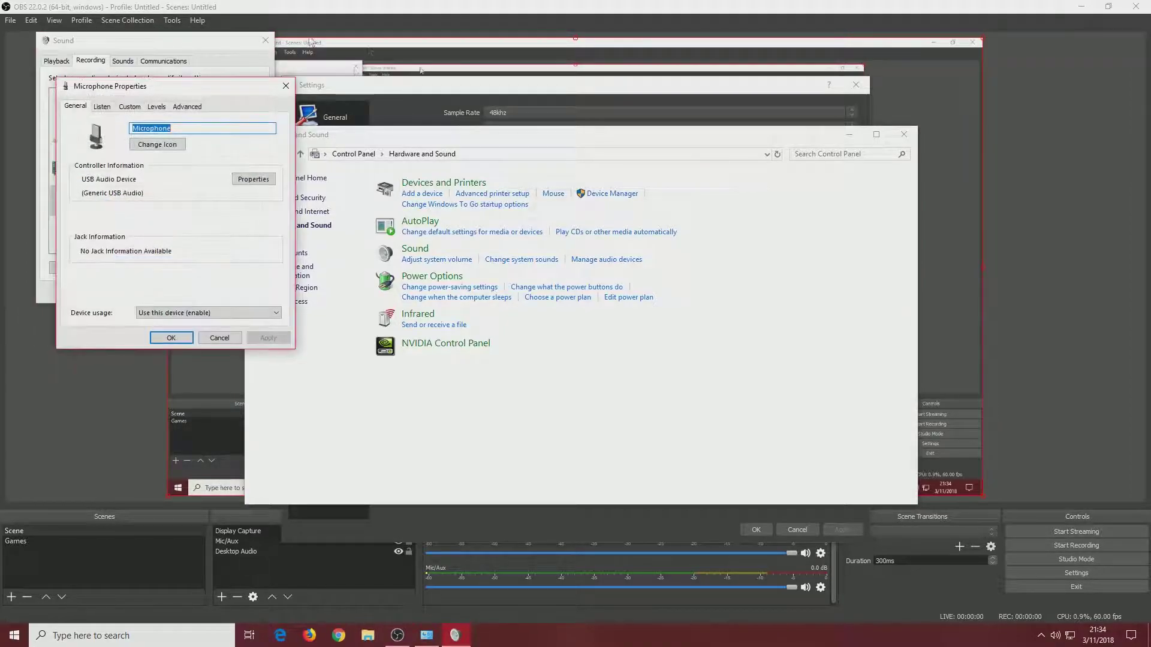
click(181, 106)
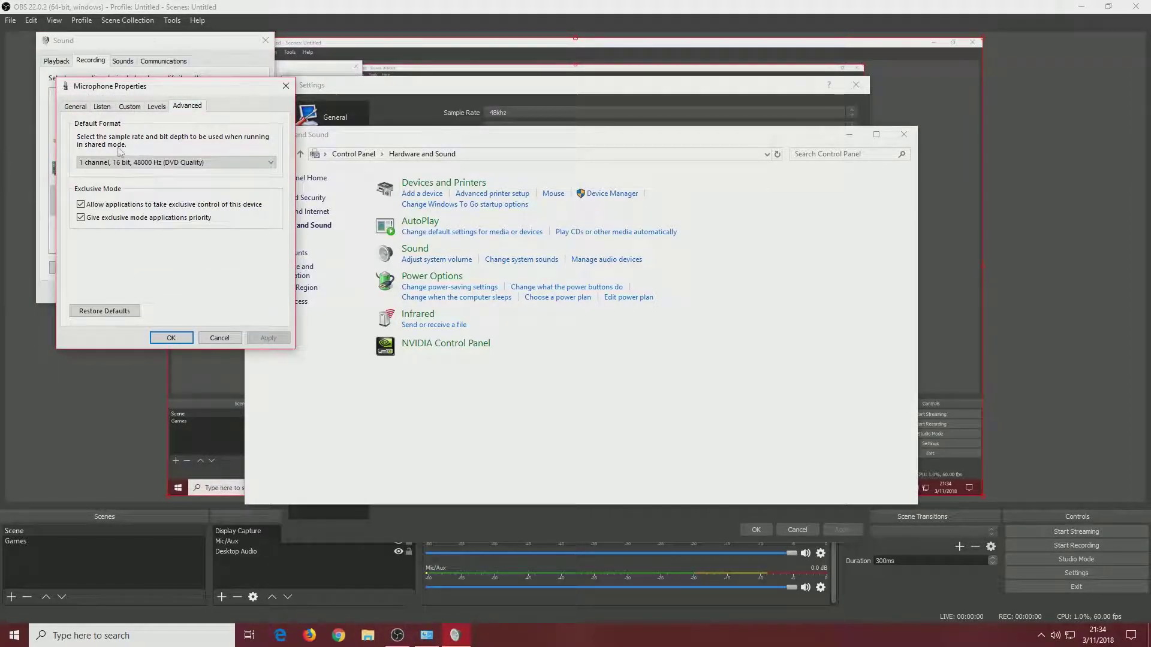
click(171, 338)
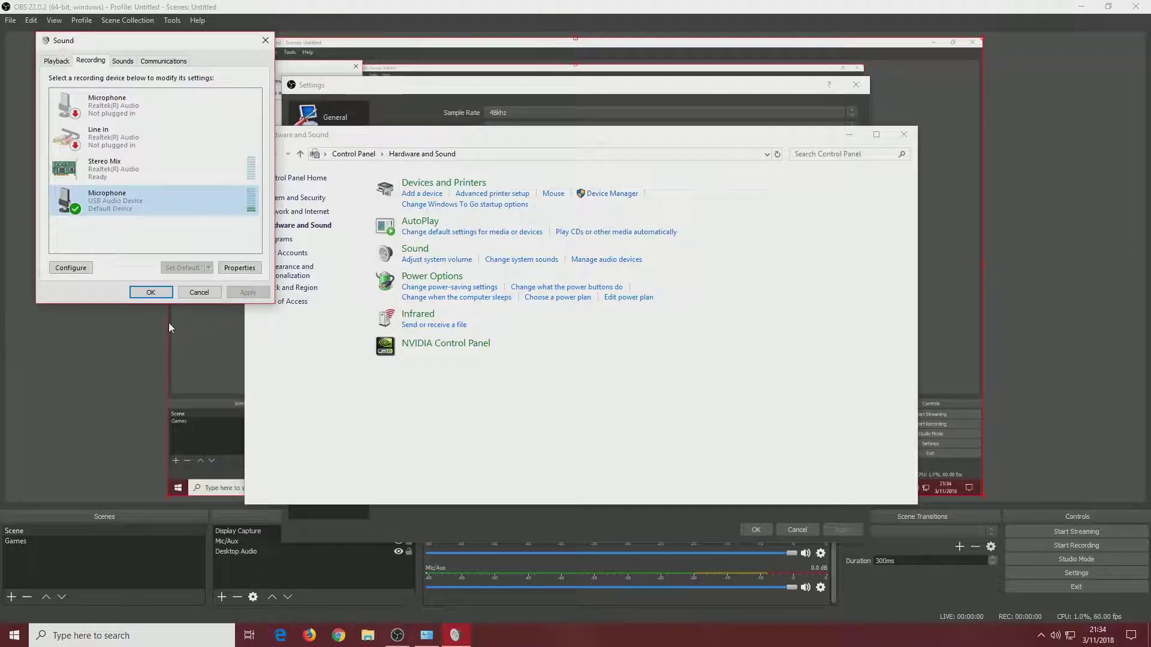
Step: Check the default format's sample rate for the USB speakers in the playback devices, and return to the OBS audio settings
click(57, 60)
scroll(165, 179, down, 2)
click(161, 235)
click(239, 268)
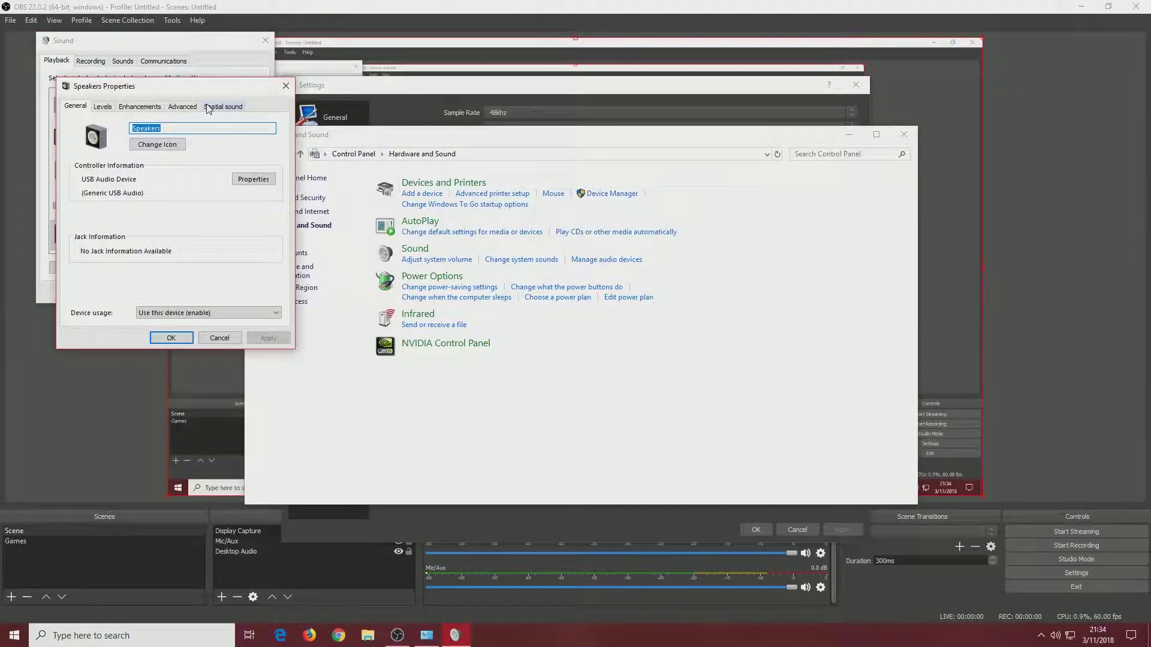
click(182, 106)
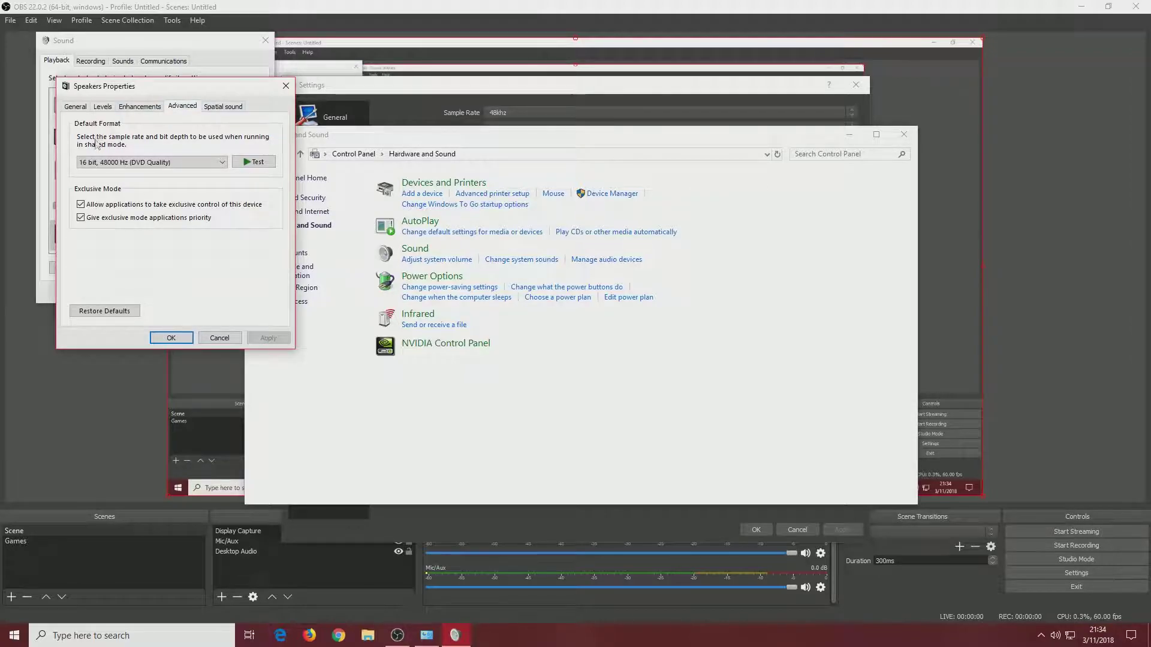
click(171, 337)
click(163, 294)
click(904, 135)
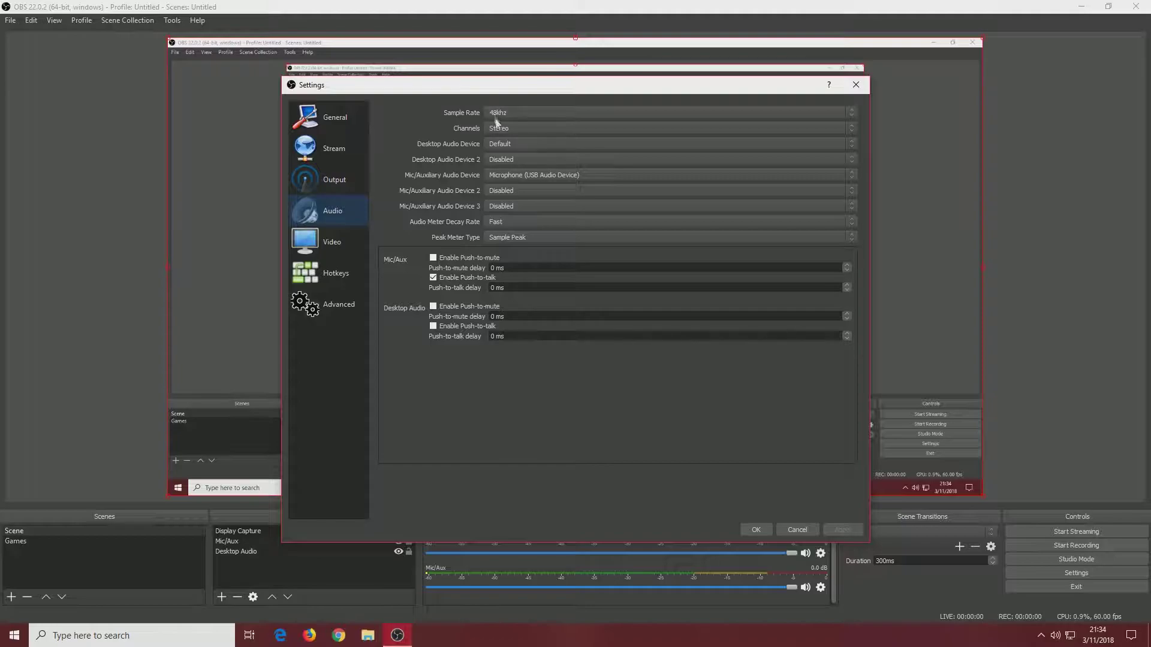
Step: Review the available audio channel layouts and the base canvas resolution in the video settings
click(500, 129)
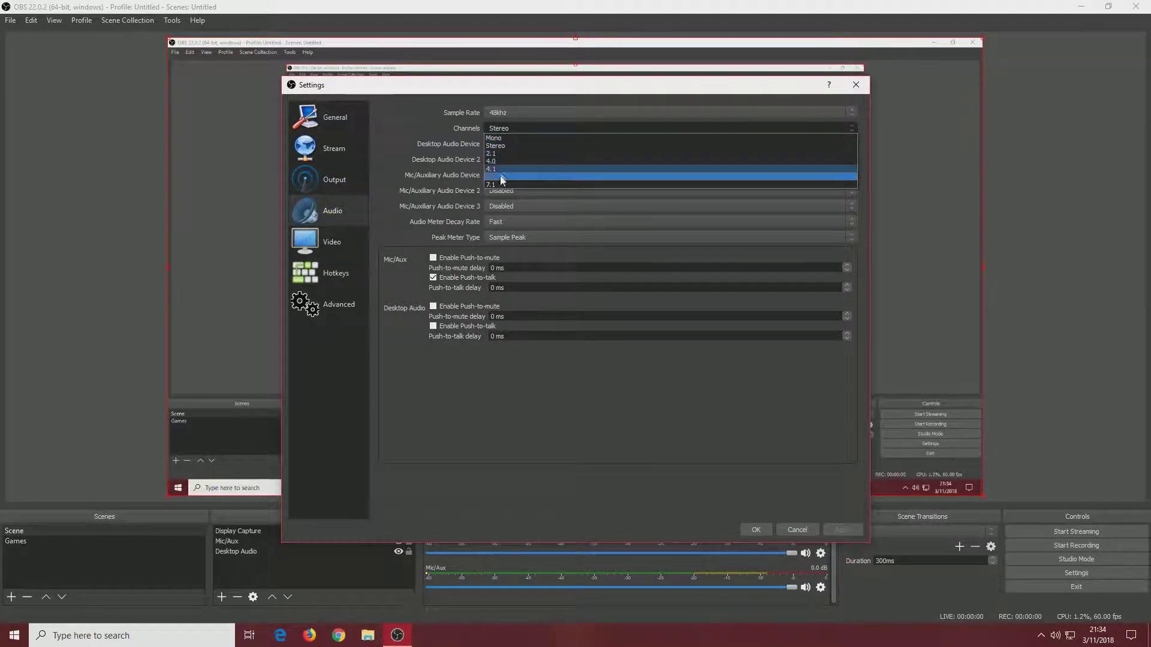
click(506, 144)
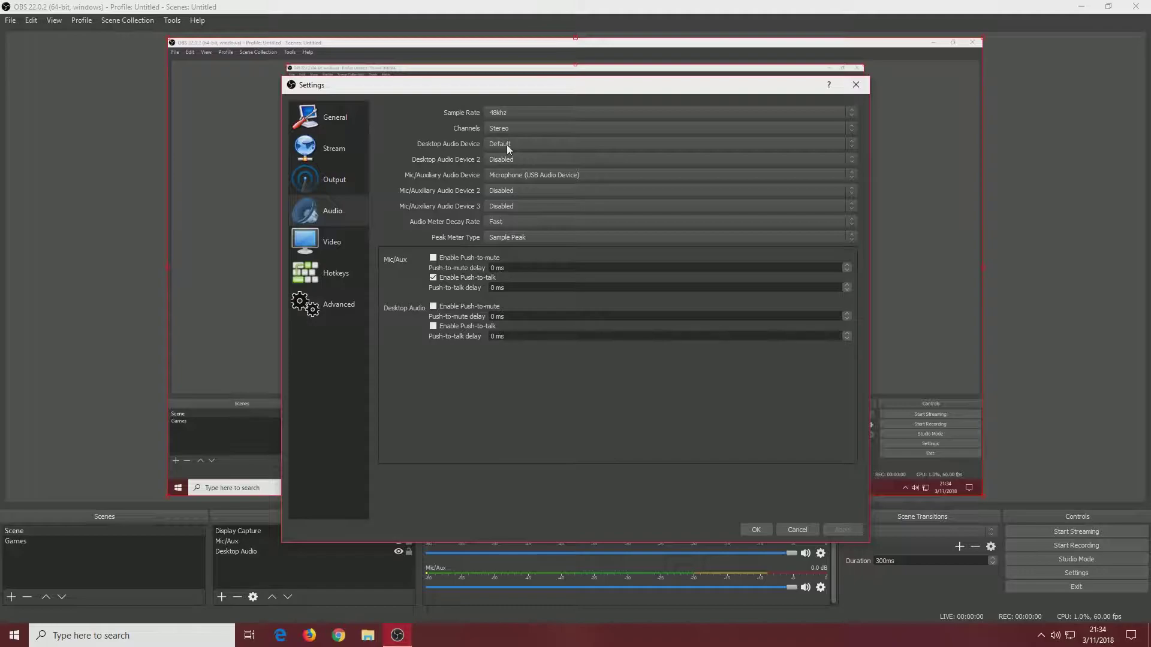
click(492, 129)
click(490, 130)
click(334, 241)
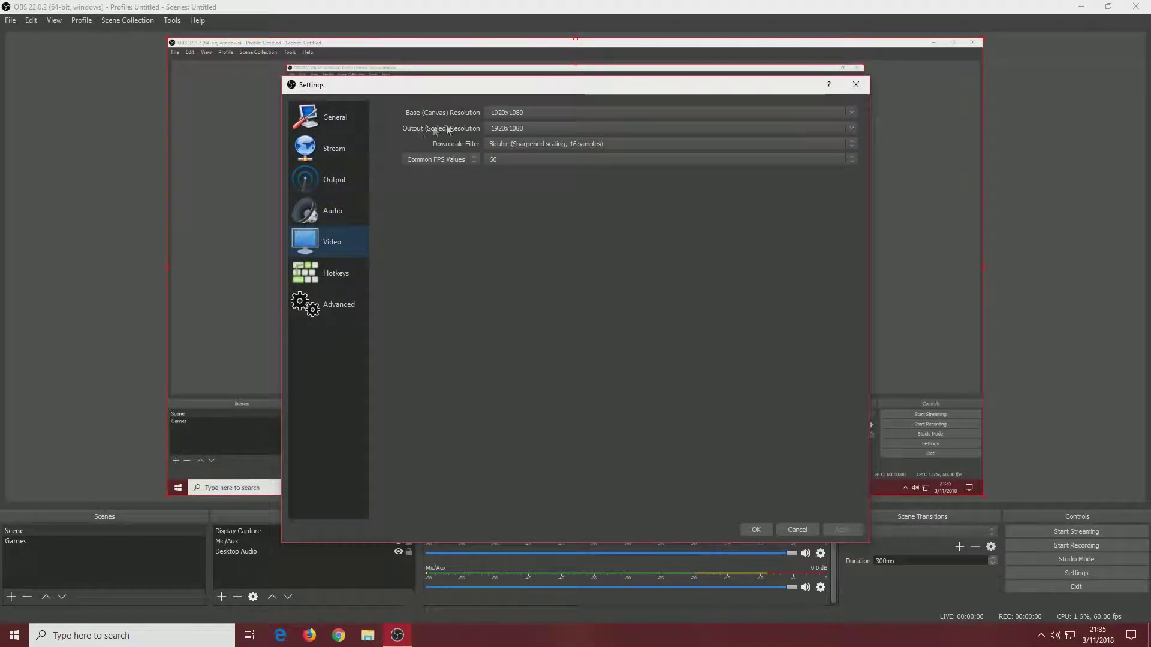
double_click(537, 112)
Step: Review the encoder presets in the streaming output settings and choose High Quality
click(338, 174)
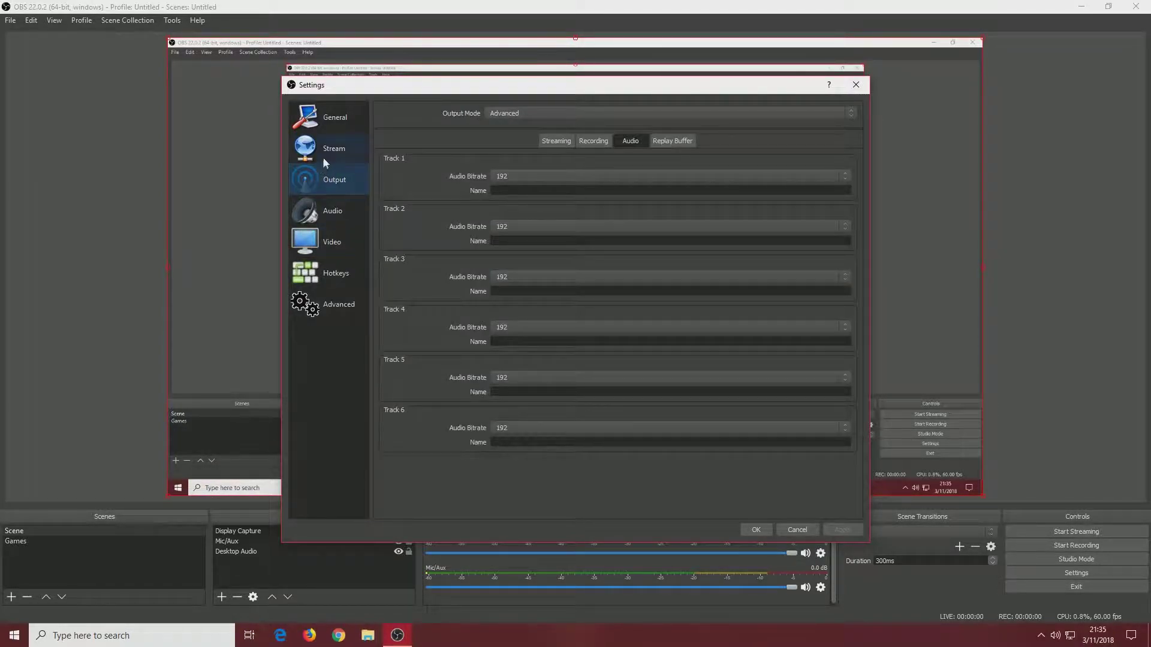
click(556, 141)
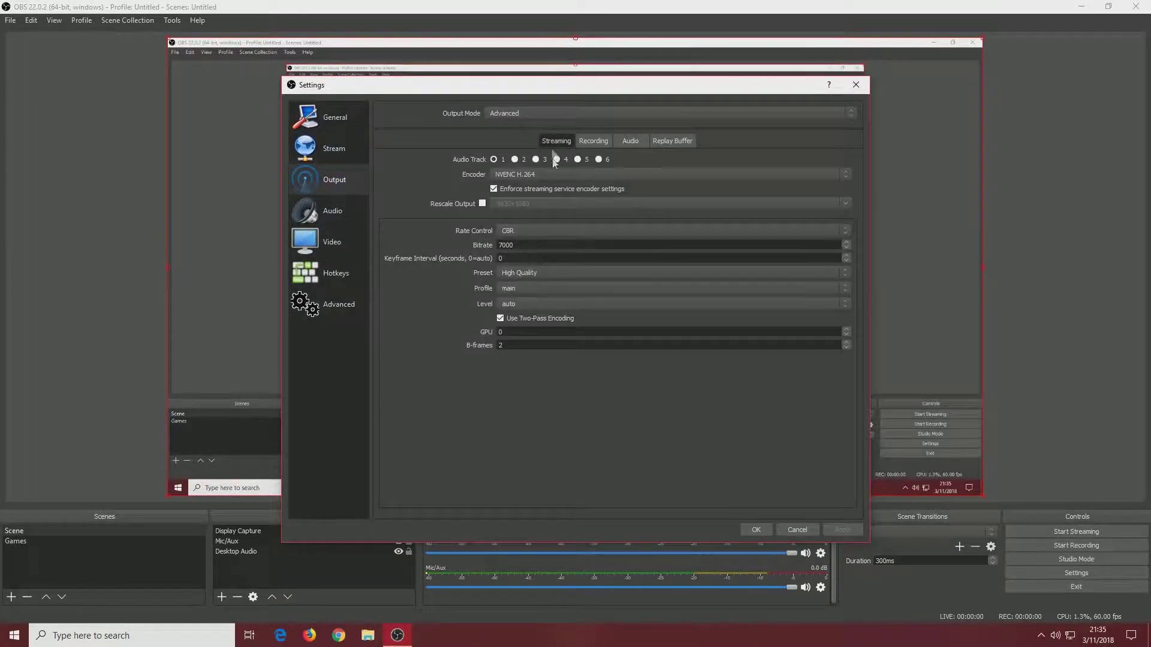
click(519, 272)
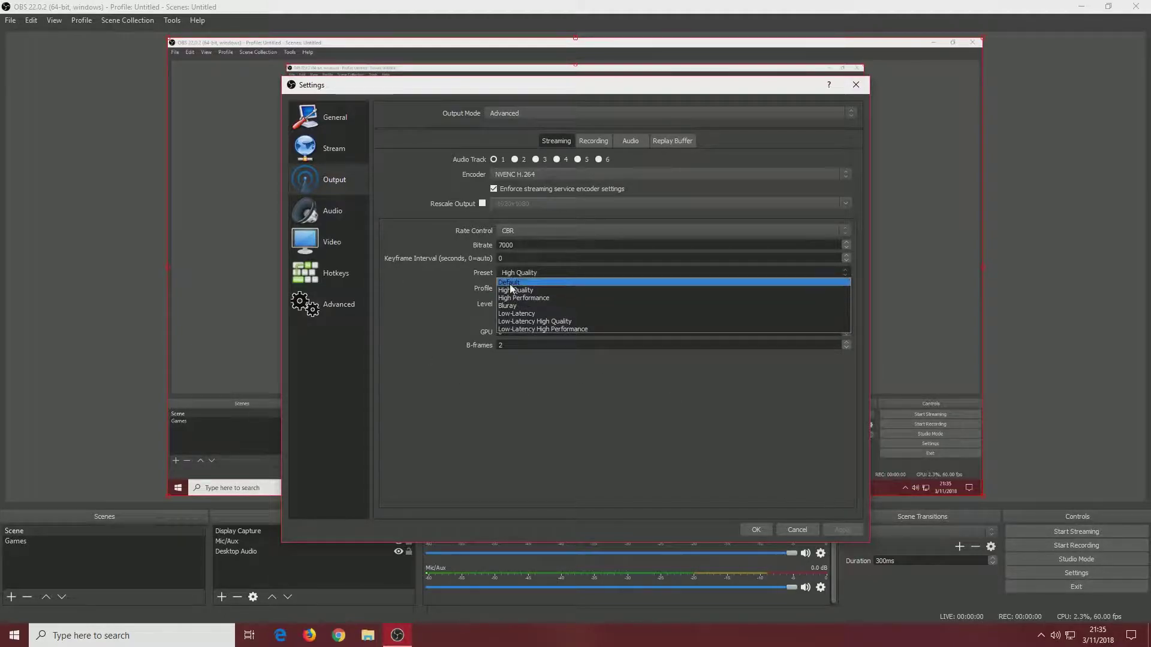
click(520, 290)
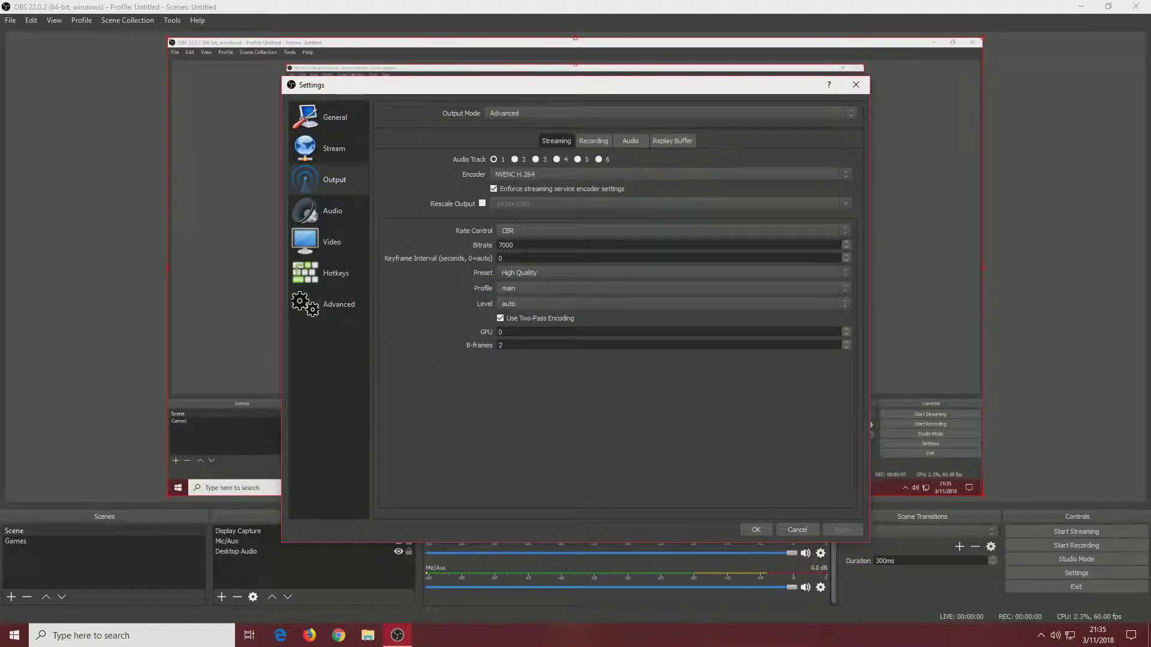
Step: Review the base and output resolutions and the common FPS values in the video settings, choosing 60 FPS
click(332, 248)
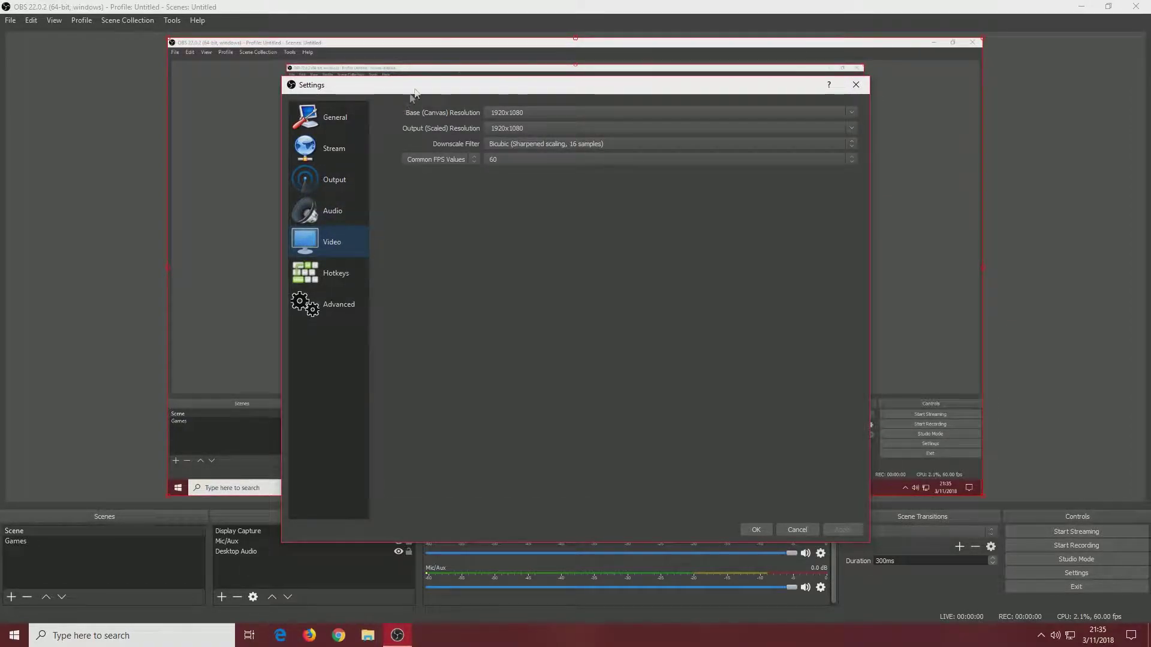
double_click(524, 112)
click(541, 127)
click(500, 161)
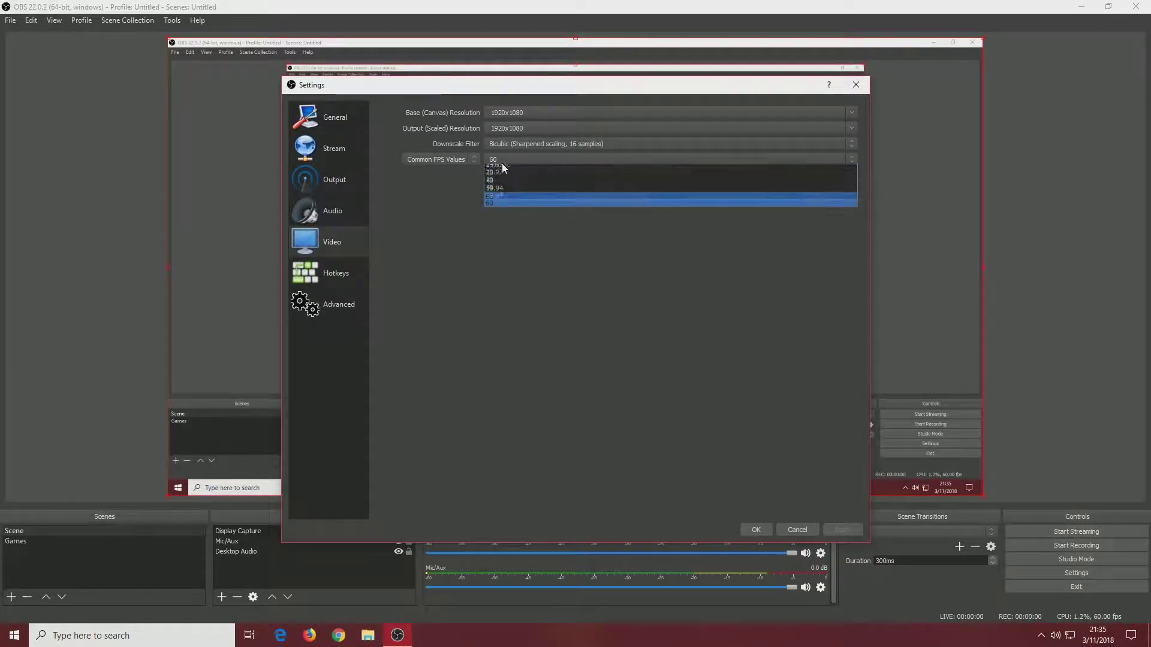
click(505, 157)
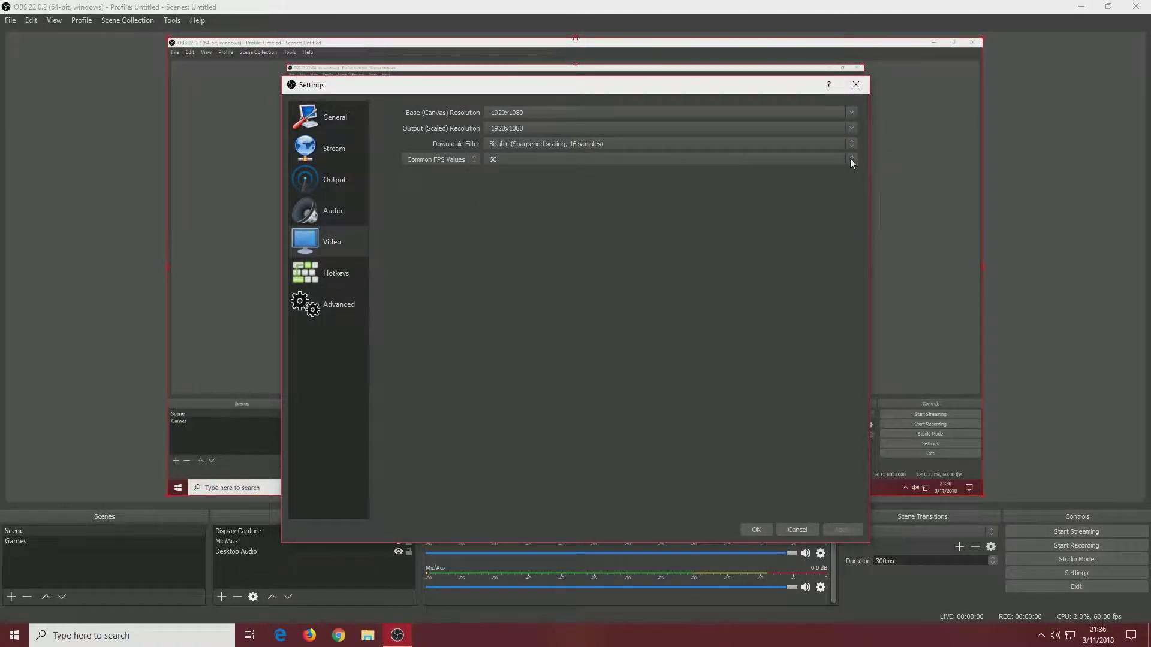
click(754, 160)
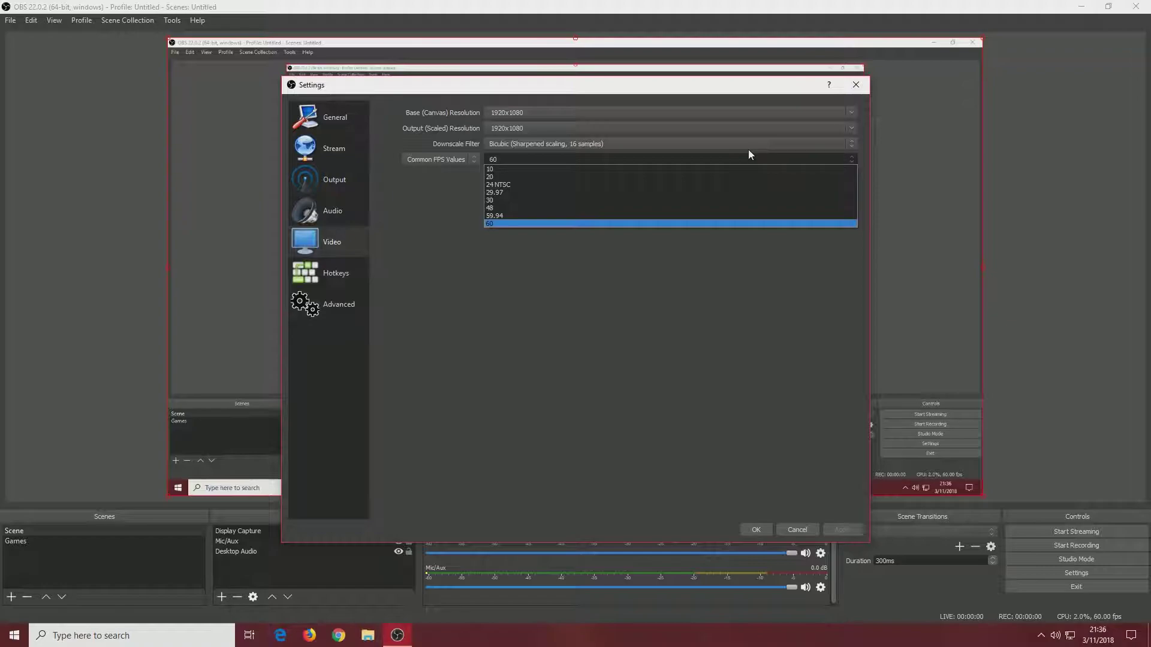
click(491, 224)
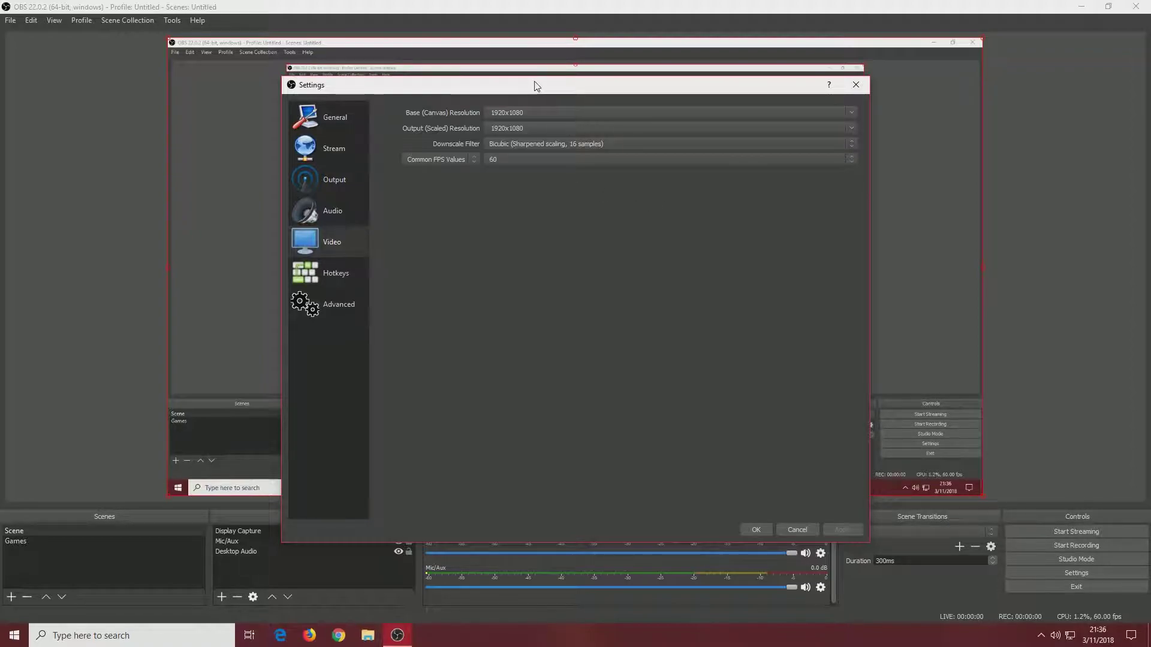
Step: Look over the hotkey assignments and the advanced settings
click(318, 264)
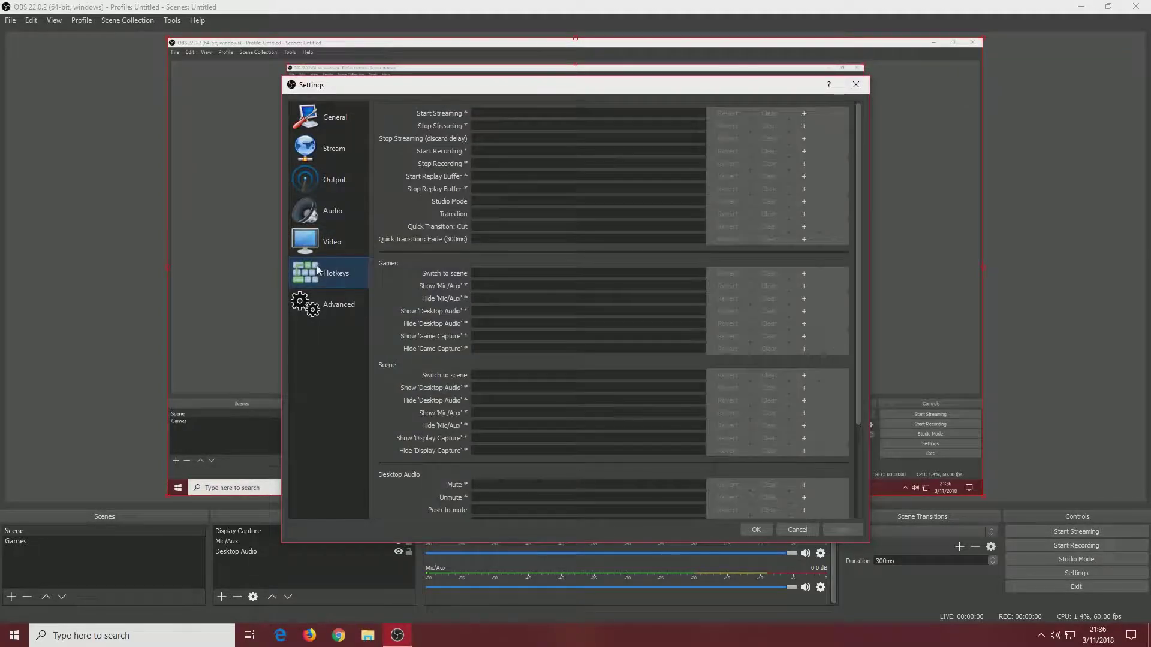
click(353, 307)
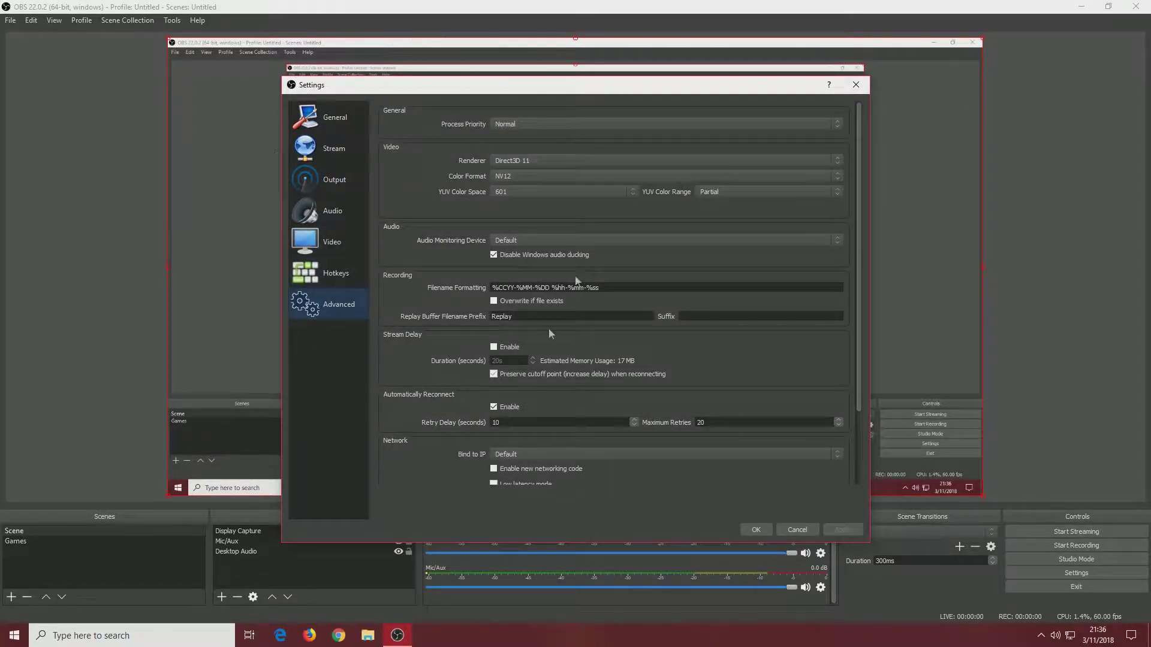
drag(403, 92, 423, 81)
scroll(436, 271, down, 3)
scroll(438, 268, up, 3)
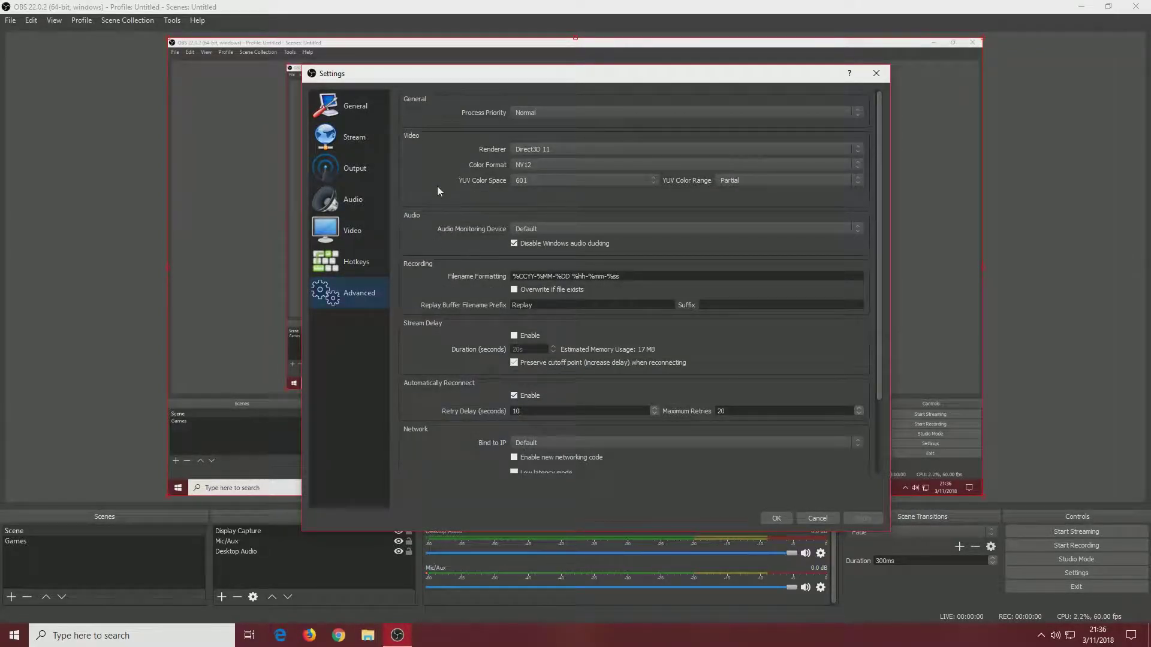
Step: Look over the general, stream and output settings once more
click(346, 109)
scroll(408, 234, down, 3)
scroll(408, 234, up, 3)
click(338, 137)
click(345, 165)
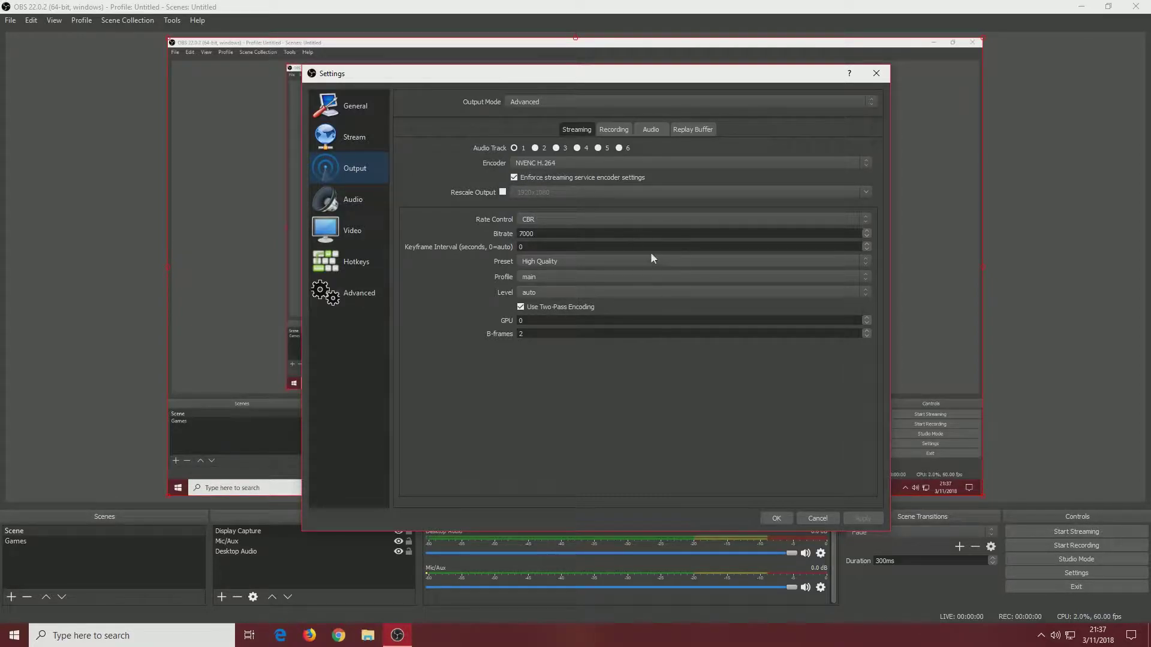
Step: Check the streaming encoder choices with NVENC H.264 selected, compare the recording options, and accept the settings
click(516, 164)
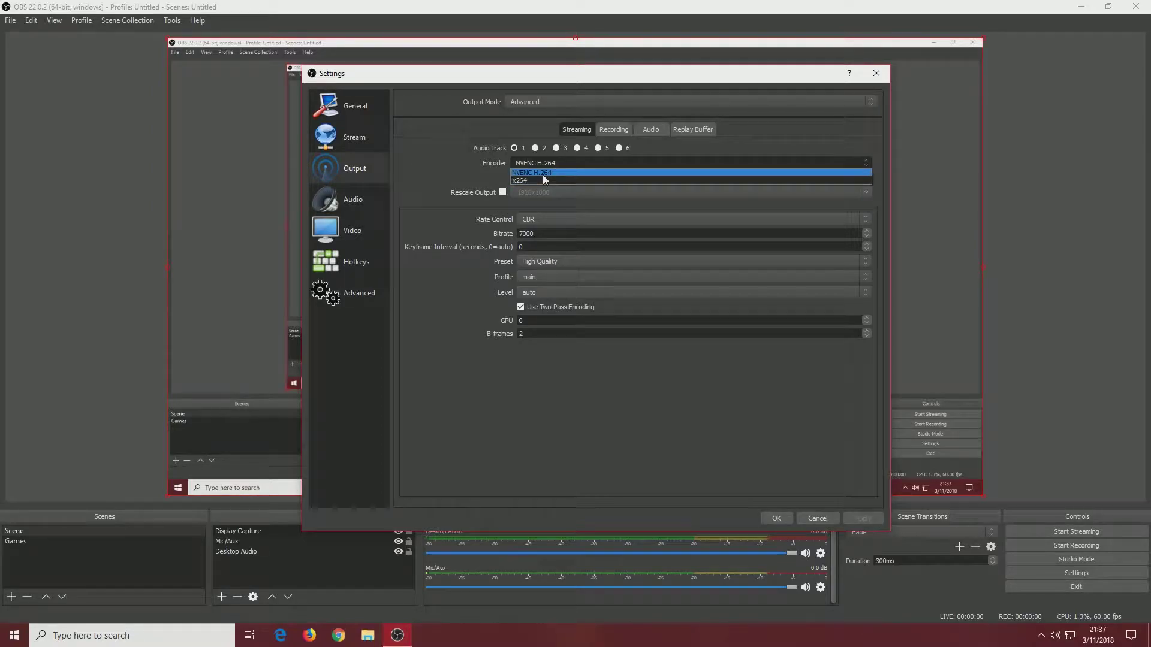
click(539, 174)
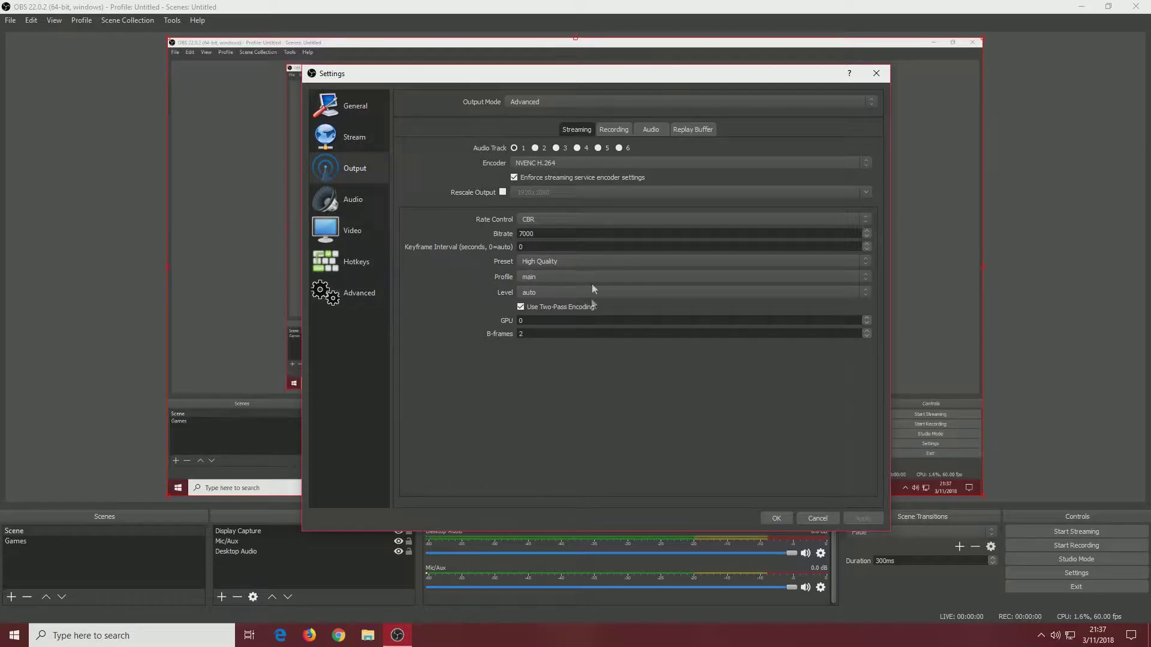
click(614, 133)
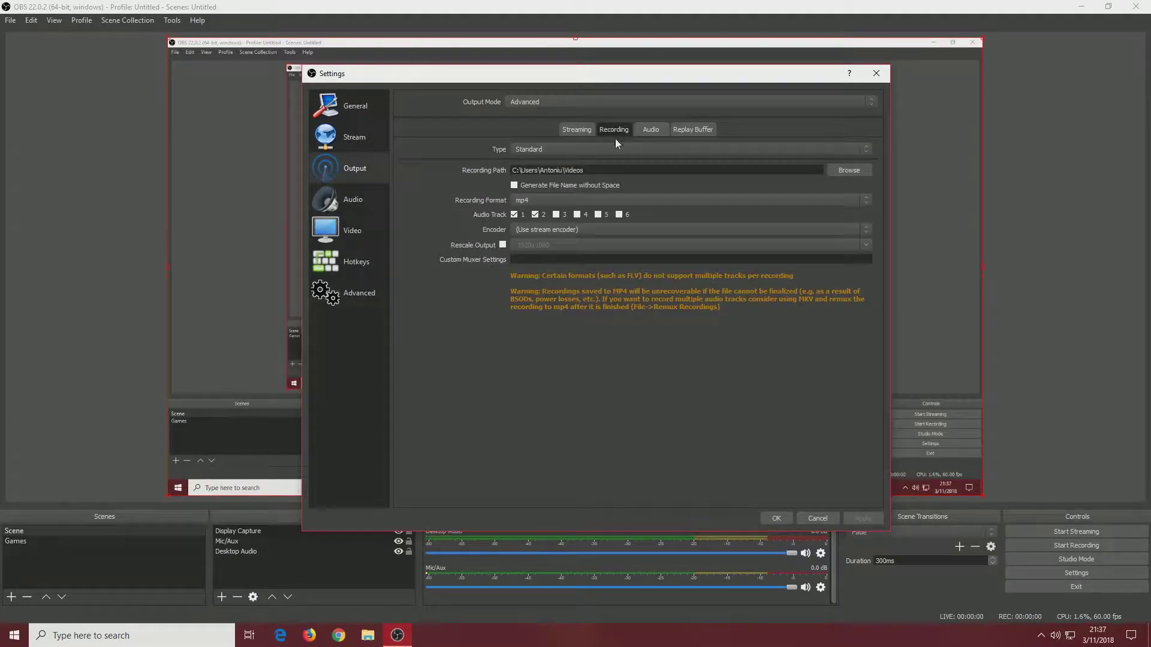
click(579, 129)
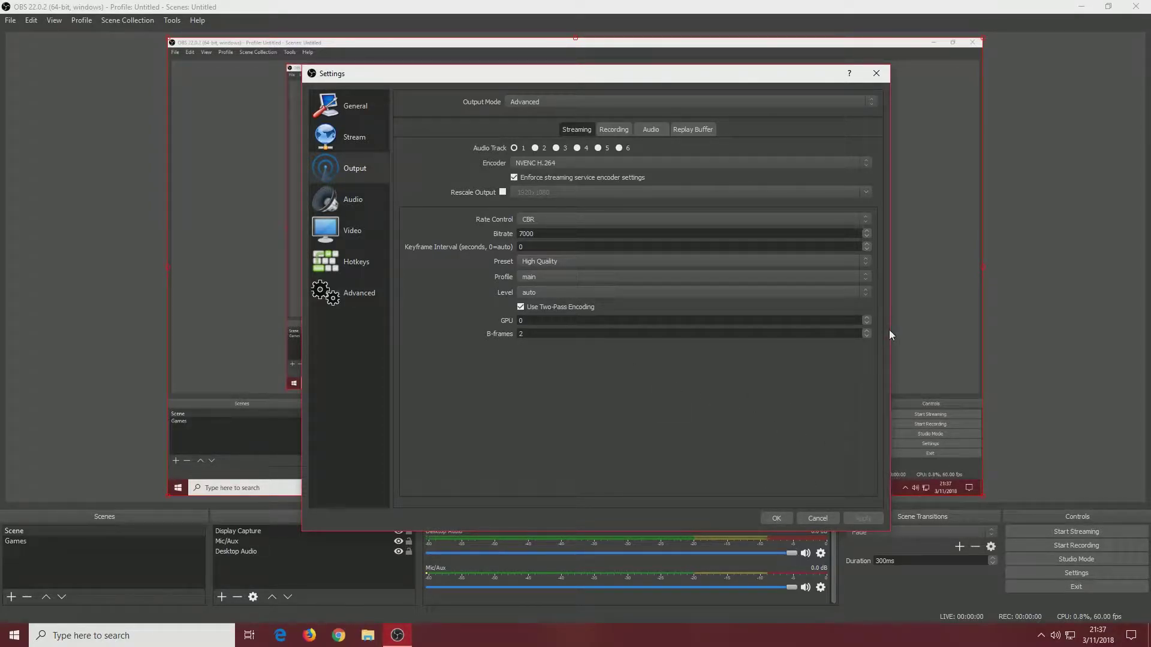
drag(891, 330, 924, 330)
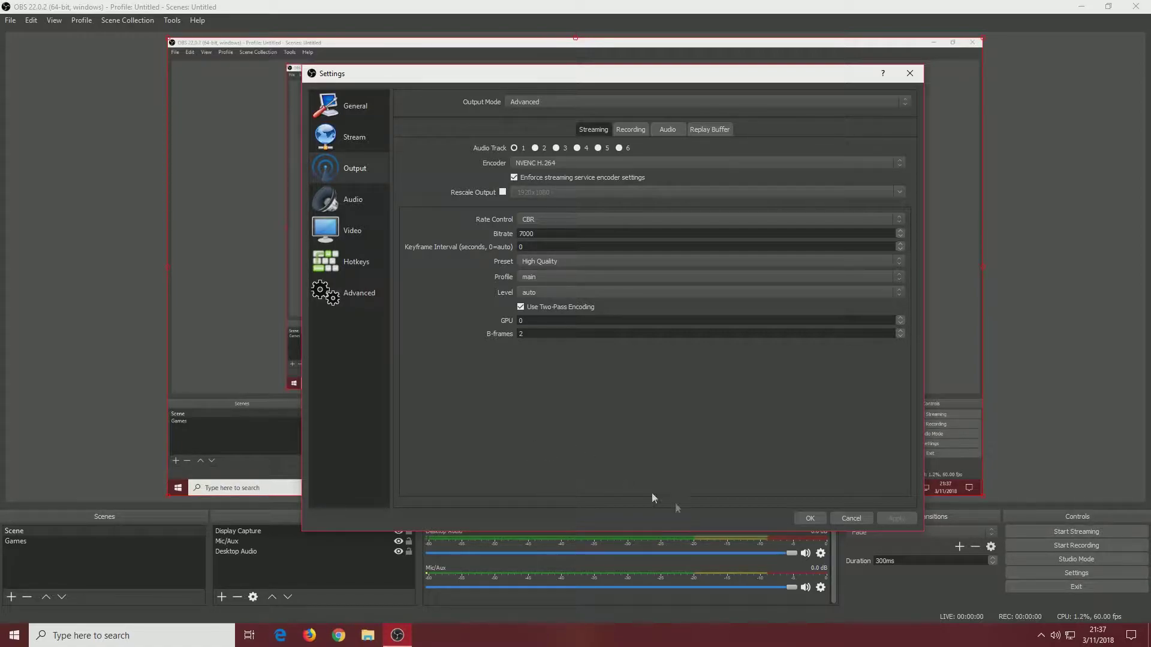
click(809, 518)
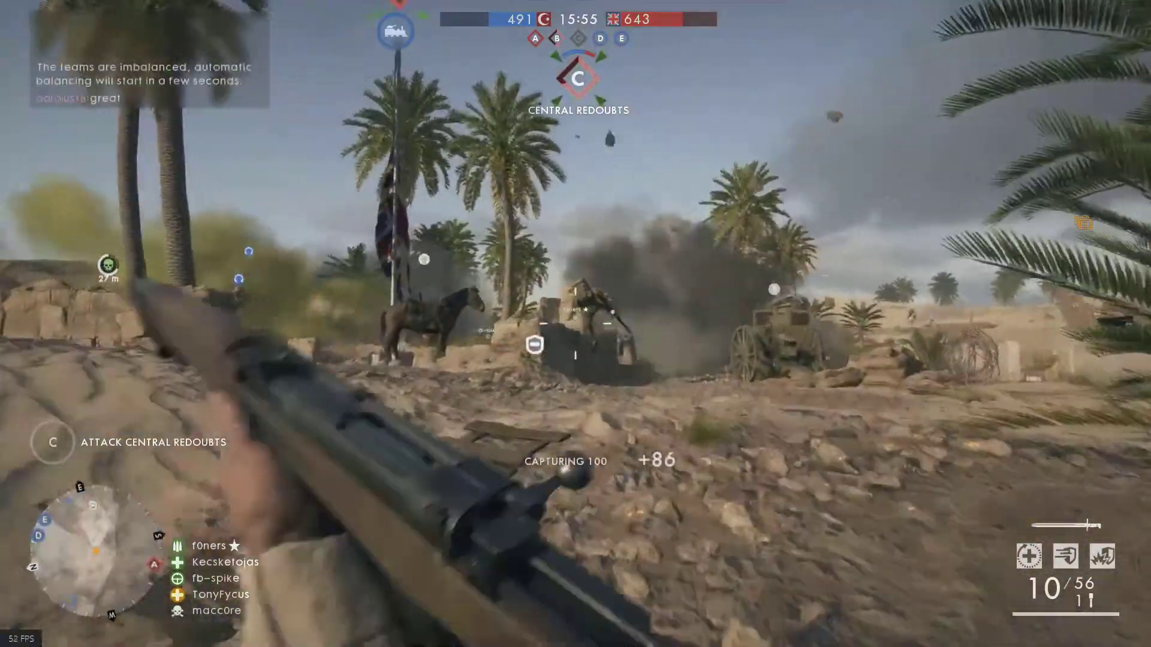
right_click(575, 324)
click(576, 323)
click(576, 324)
click(575, 324)
click(576, 324)
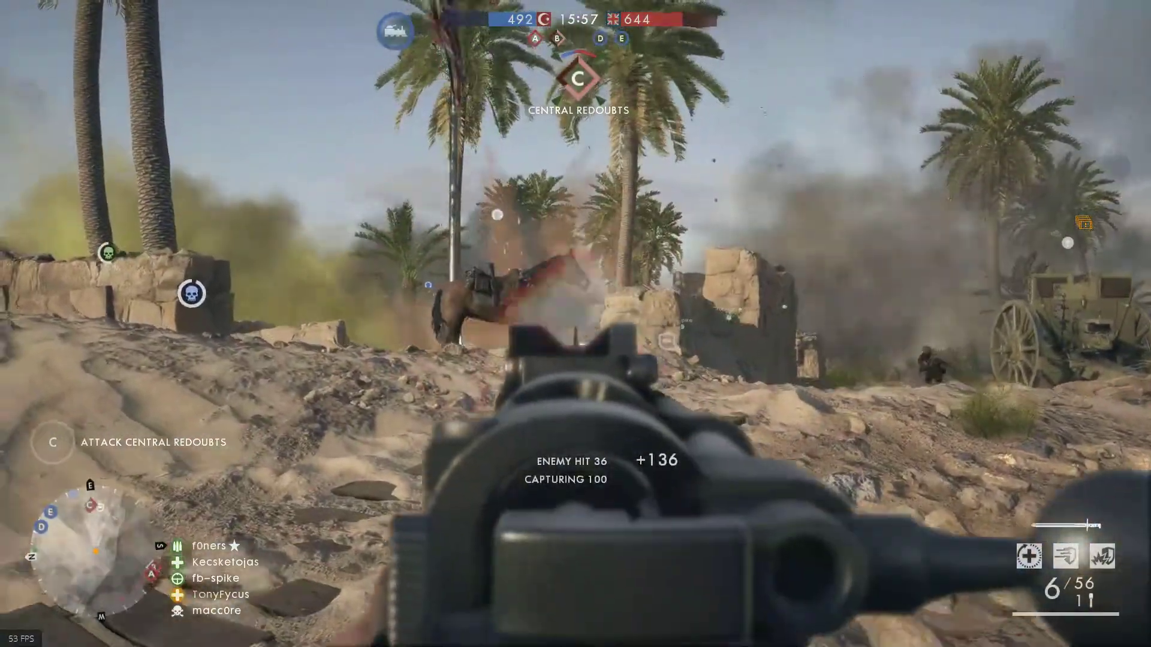
click(576, 323)
click(575, 323)
click(576, 324)
click(576, 323)
click(575, 324)
click(575, 324)
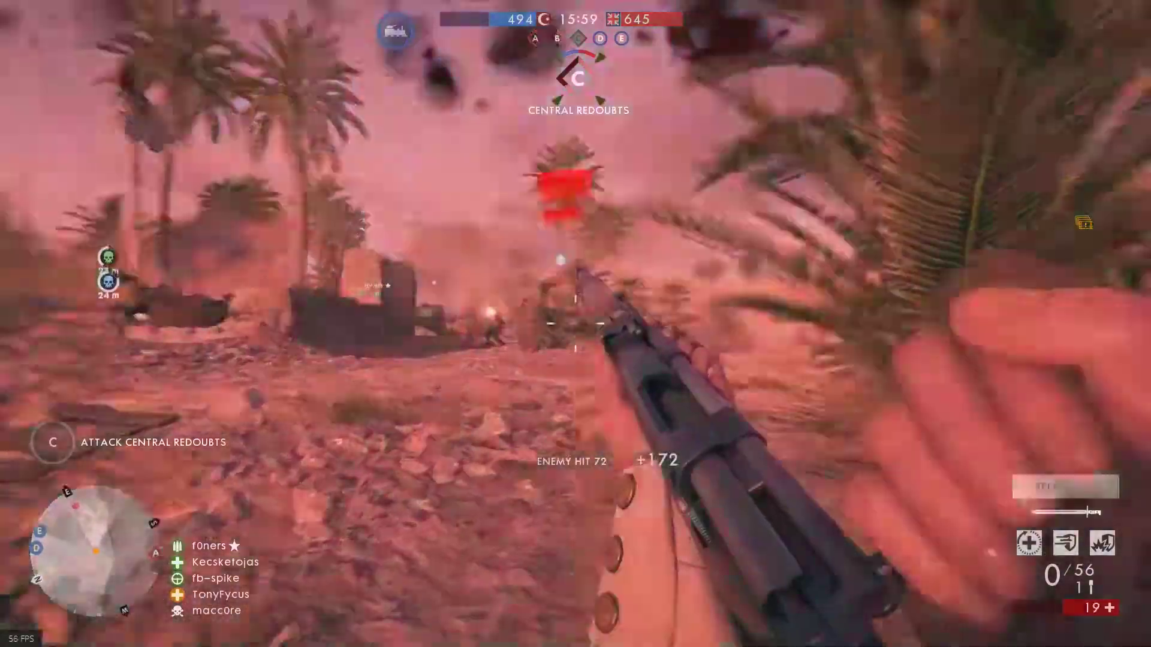
key(Tab)
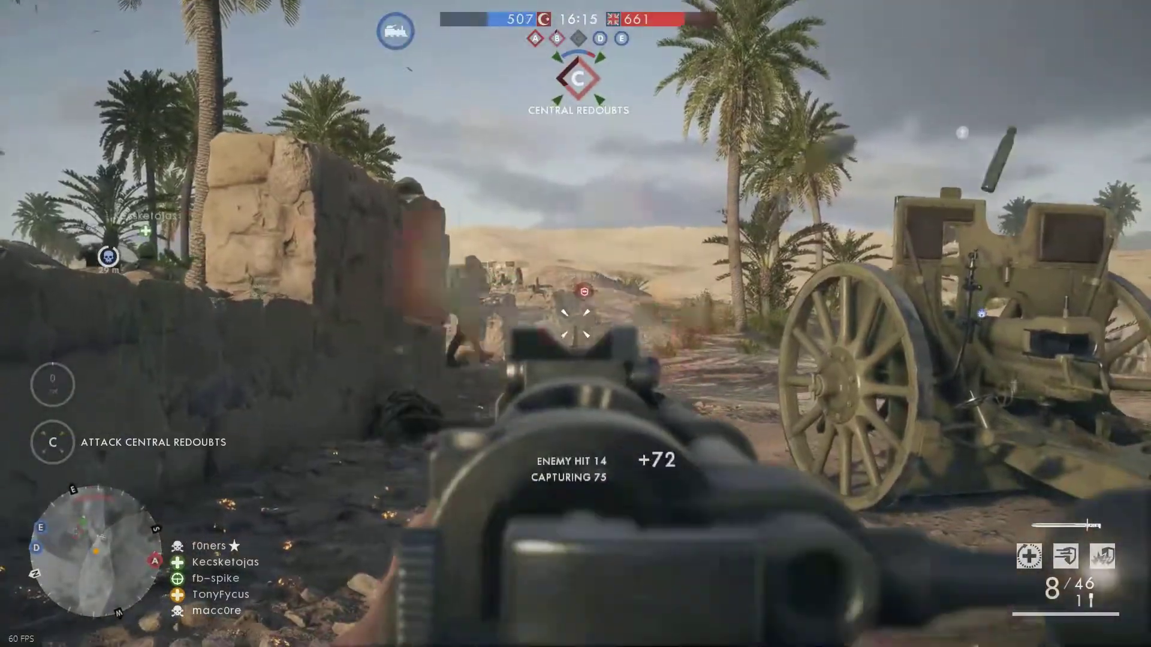
click(575, 324)
click(576, 323)
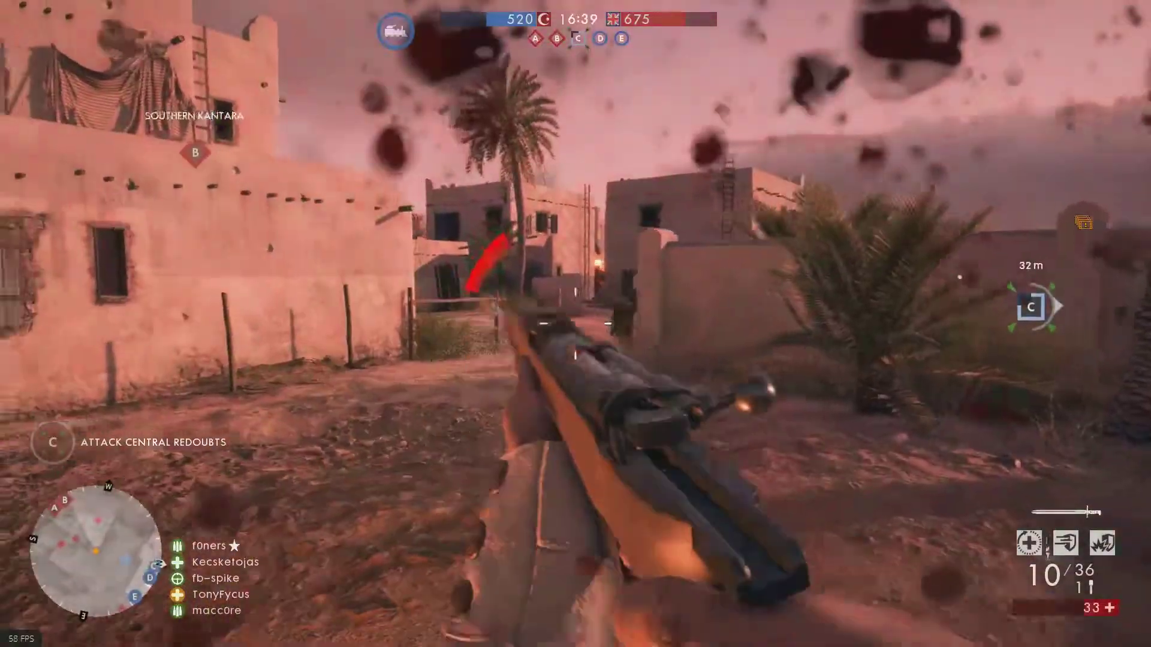
right_click(575, 324)
click(576, 323)
click(575, 324)
click(575, 324)
click(576, 324)
click(575, 324)
click(575, 324)
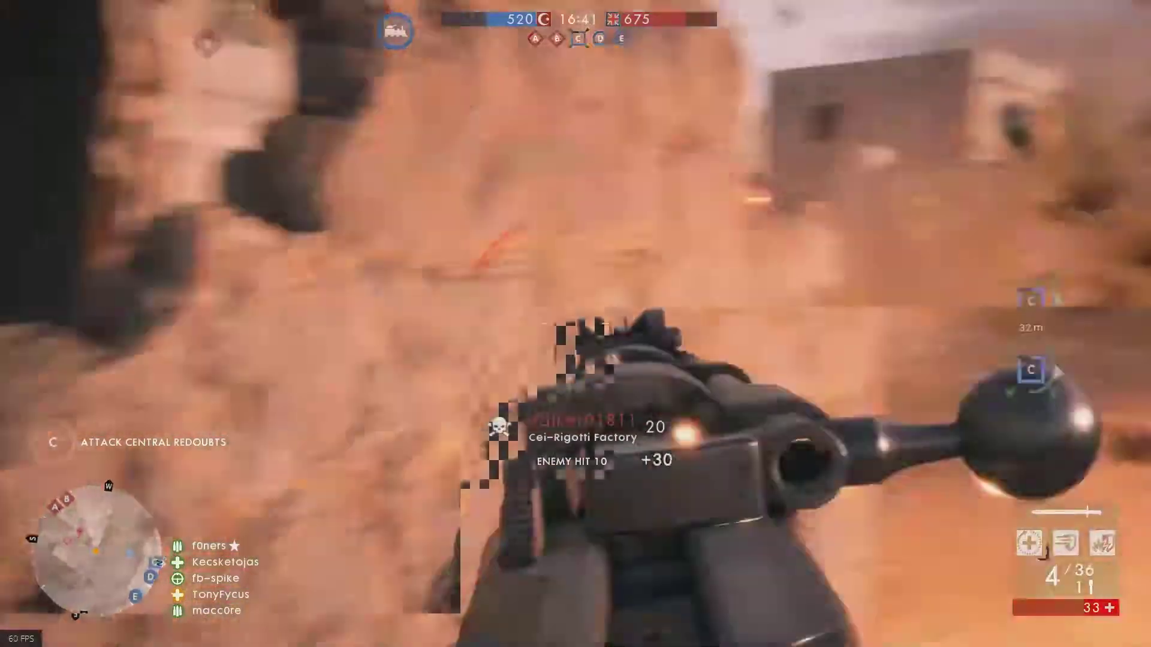
key(r)
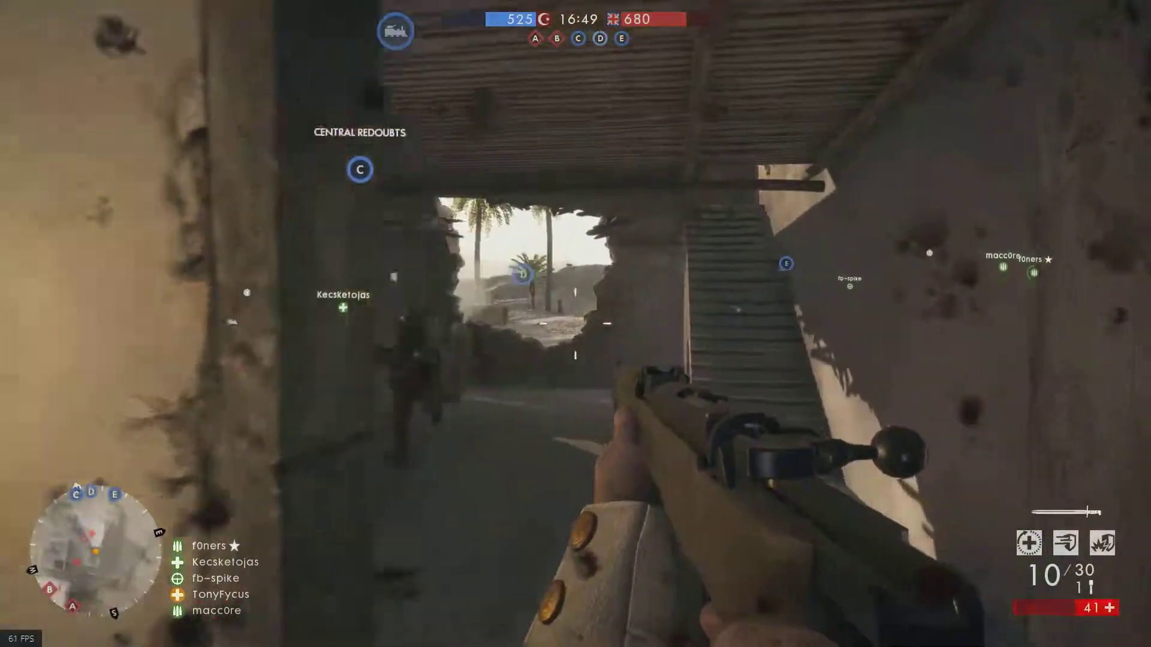
click(575, 323)
key(Tab)
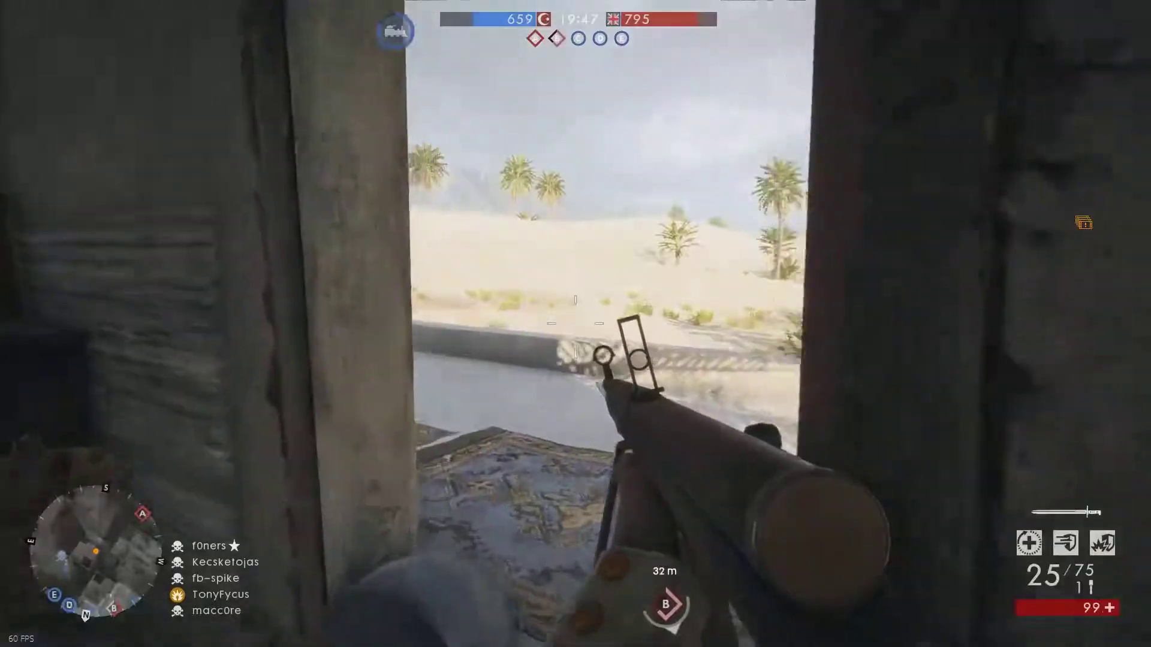
key(w)
key(w)
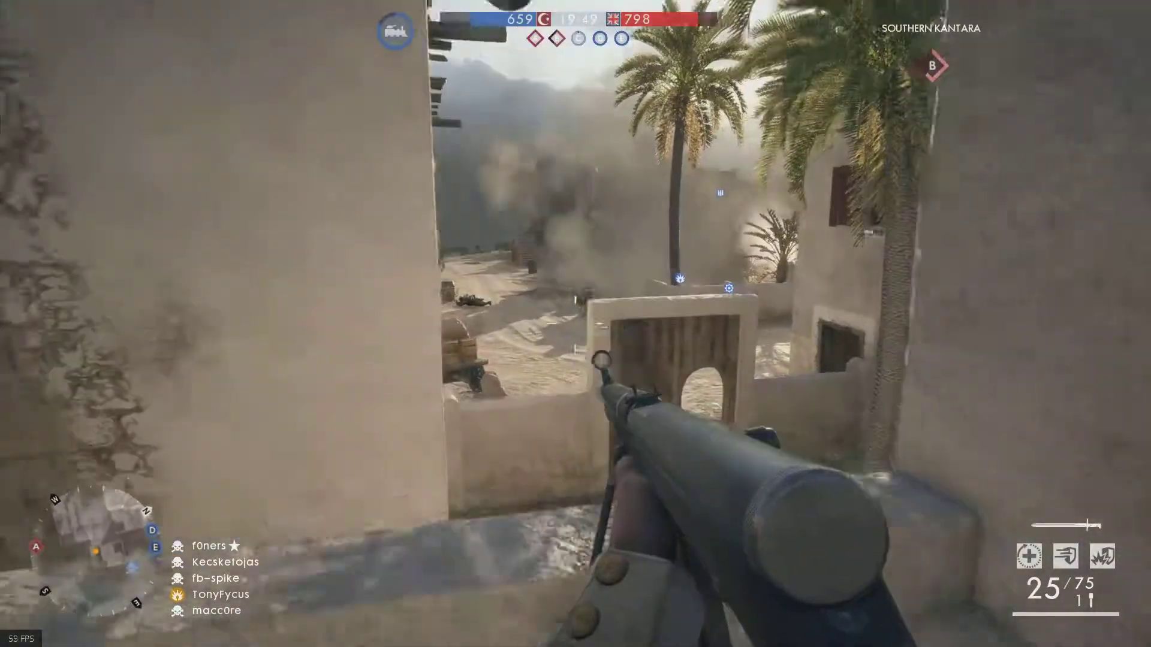
right_click(576, 324)
key(w)
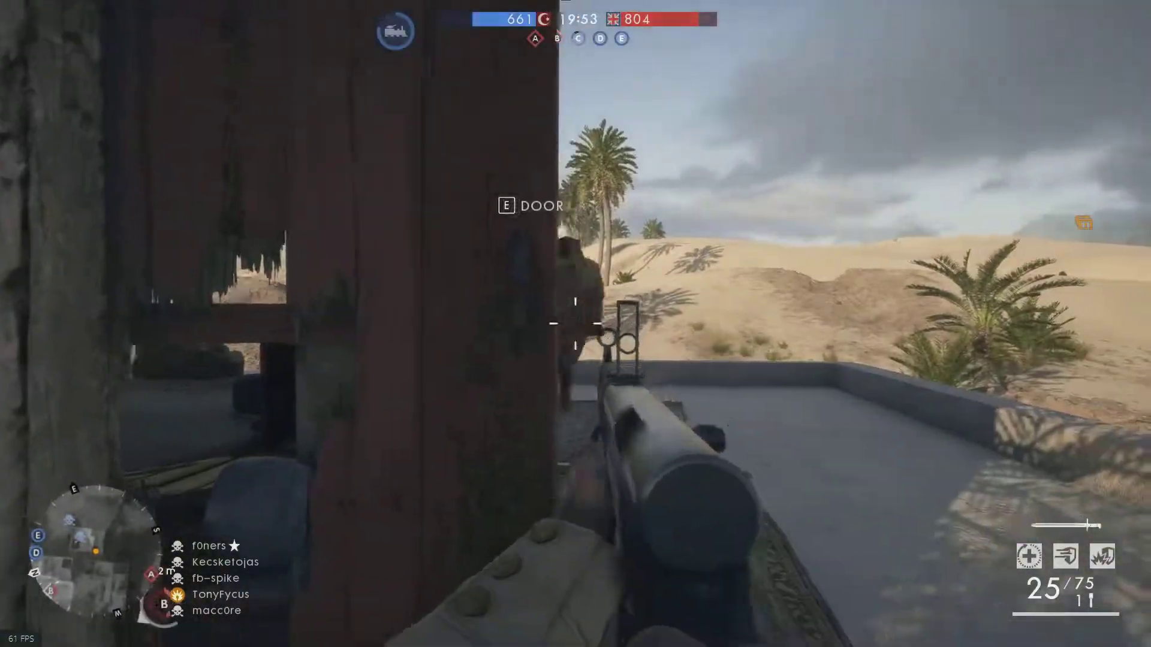
click(575, 324)
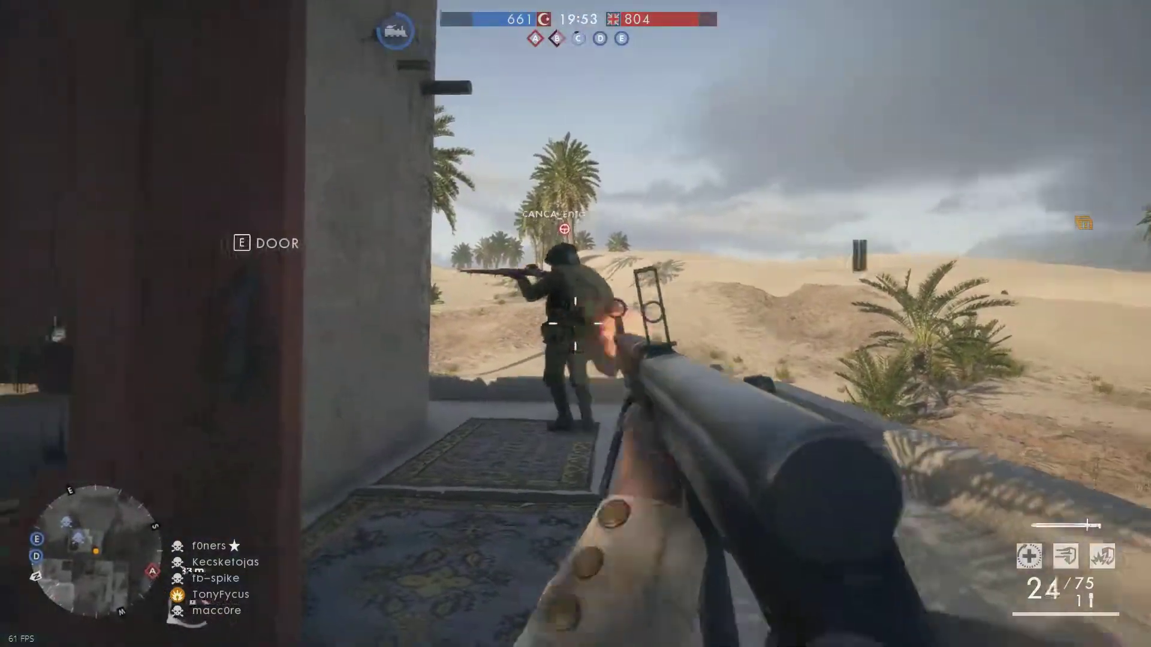
key(w)
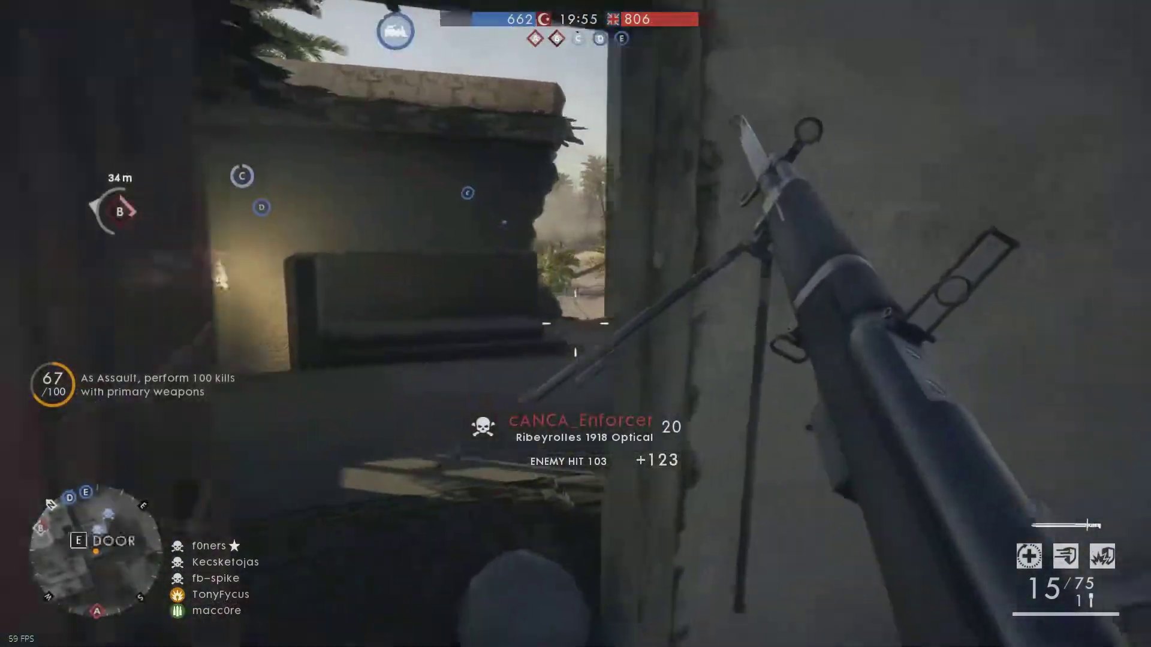
key(w)
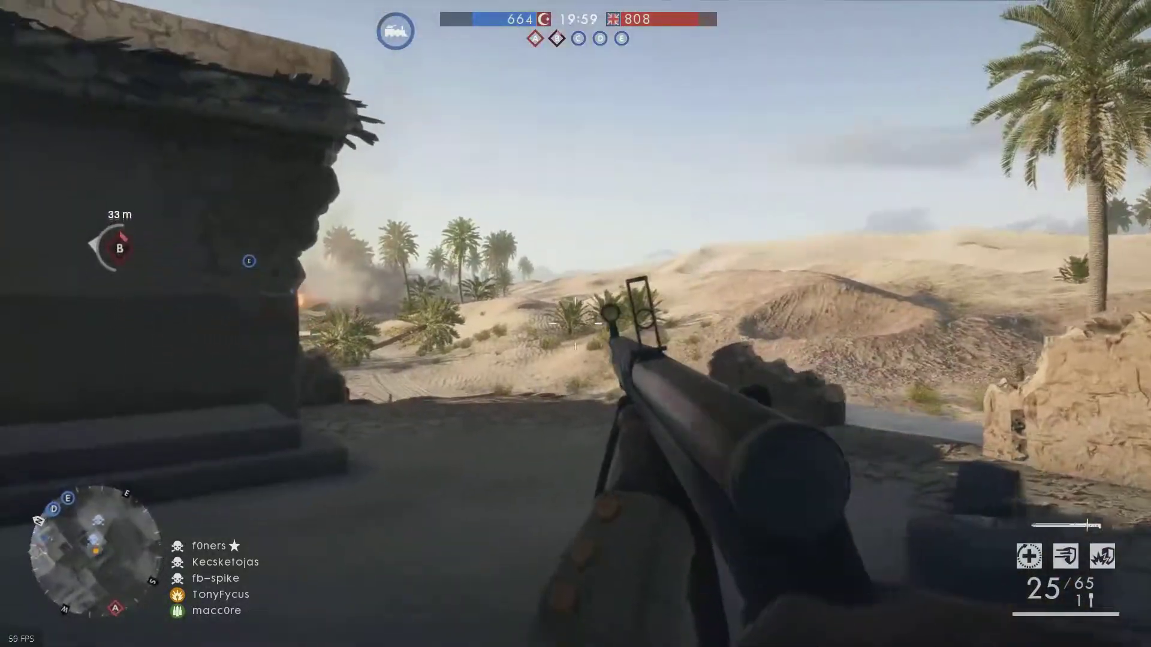
right_click(575, 324)
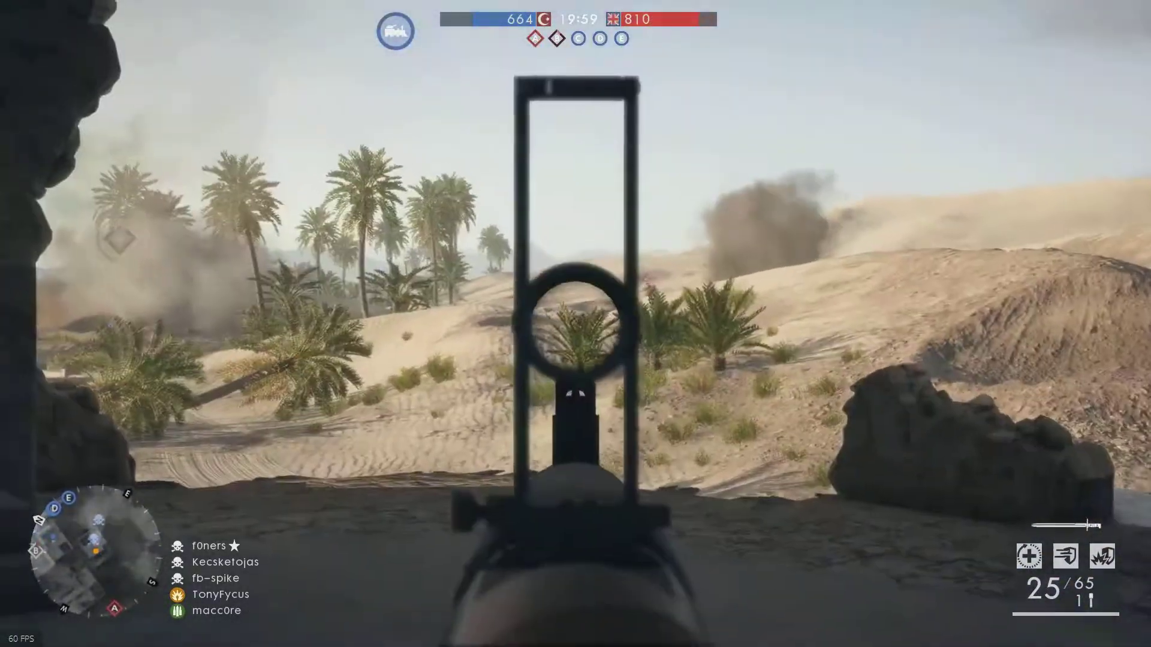
click(576, 323)
click(575, 324)
click(575, 324)
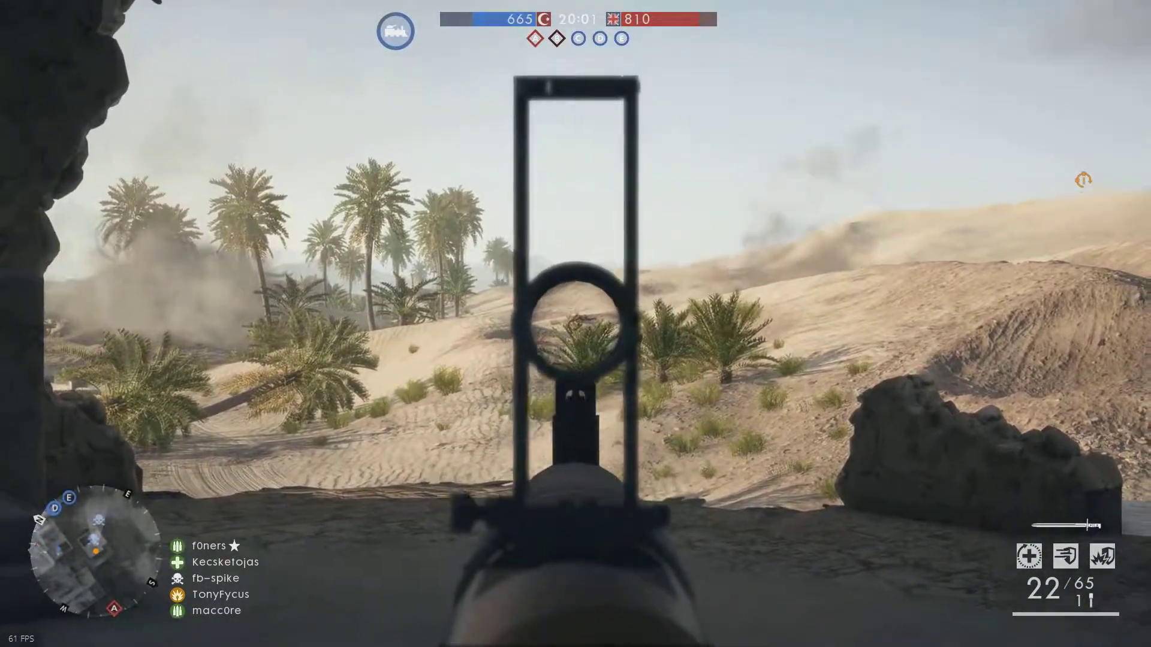
click(576, 324)
click(575, 324)
click(575, 324)
click(576, 324)
click(576, 324)
click(575, 324)
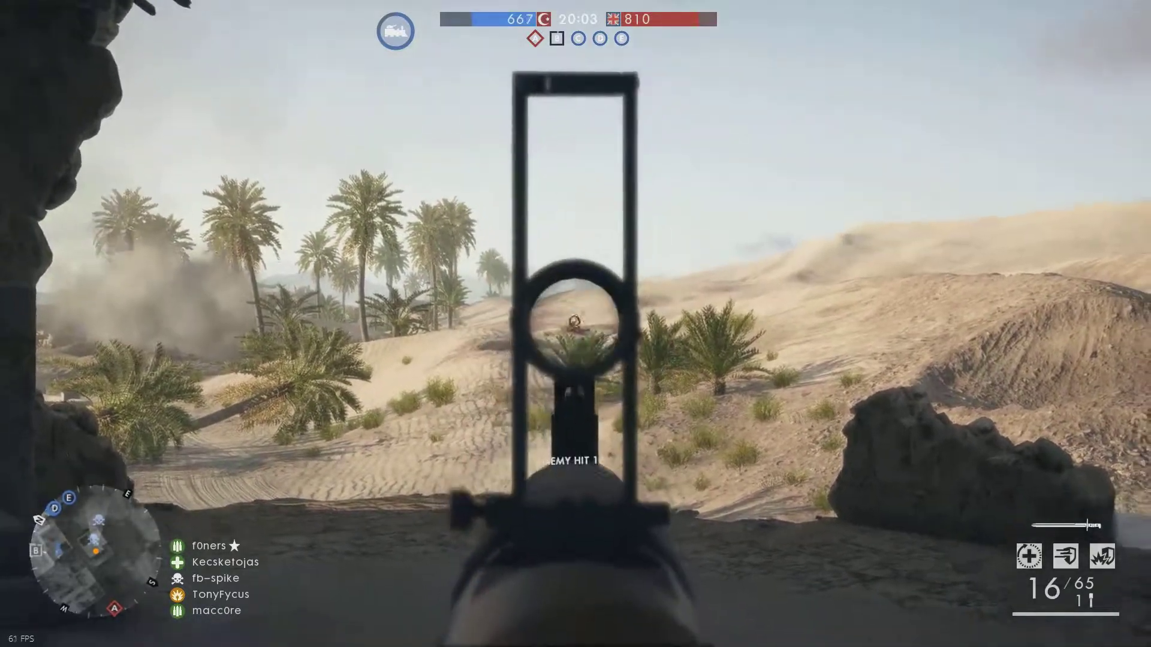
click(575, 323)
click(576, 324)
click(575, 324)
click(576, 323)
click(575, 324)
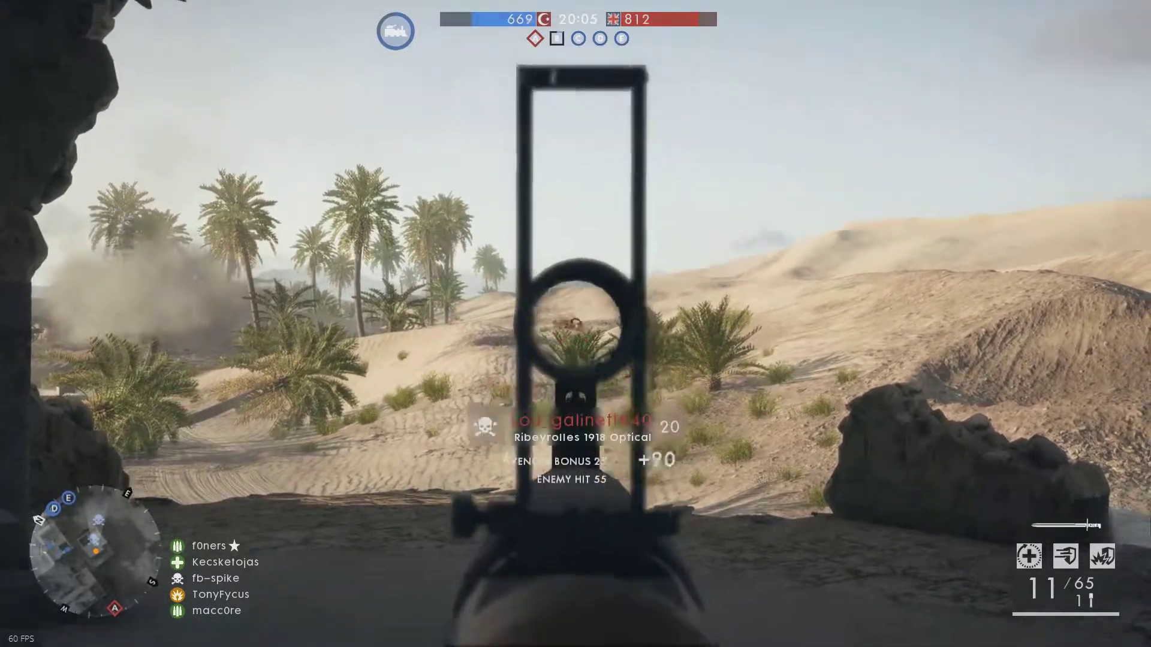
right_click(575, 324)
key(r)
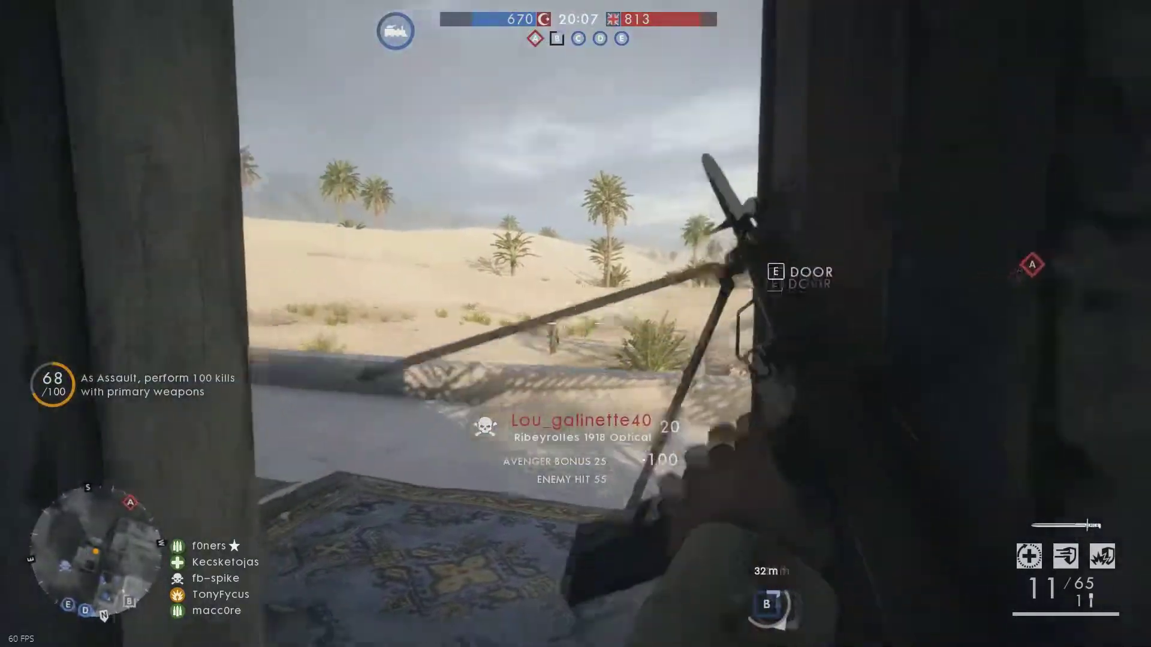
right_click(575, 324)
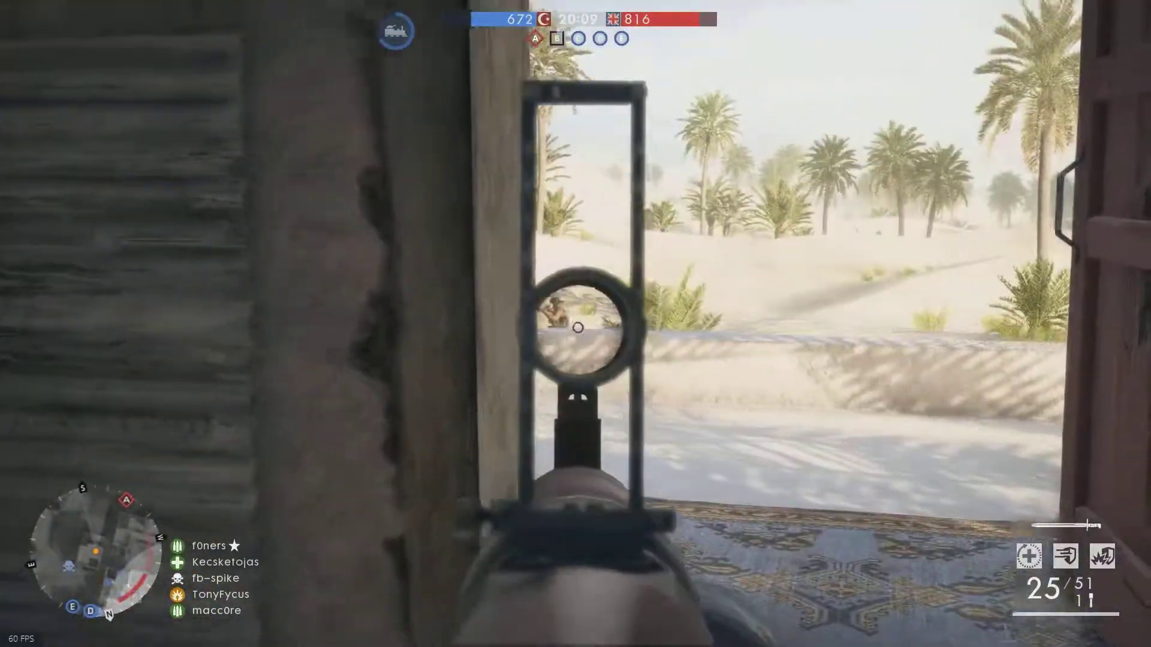
right_click(575, 324)
right_click(575, 323)
click(575, 324)
click(576, 323)
click(576, 323)
click(576, 324)
click(576, 324)
click(576, 324)
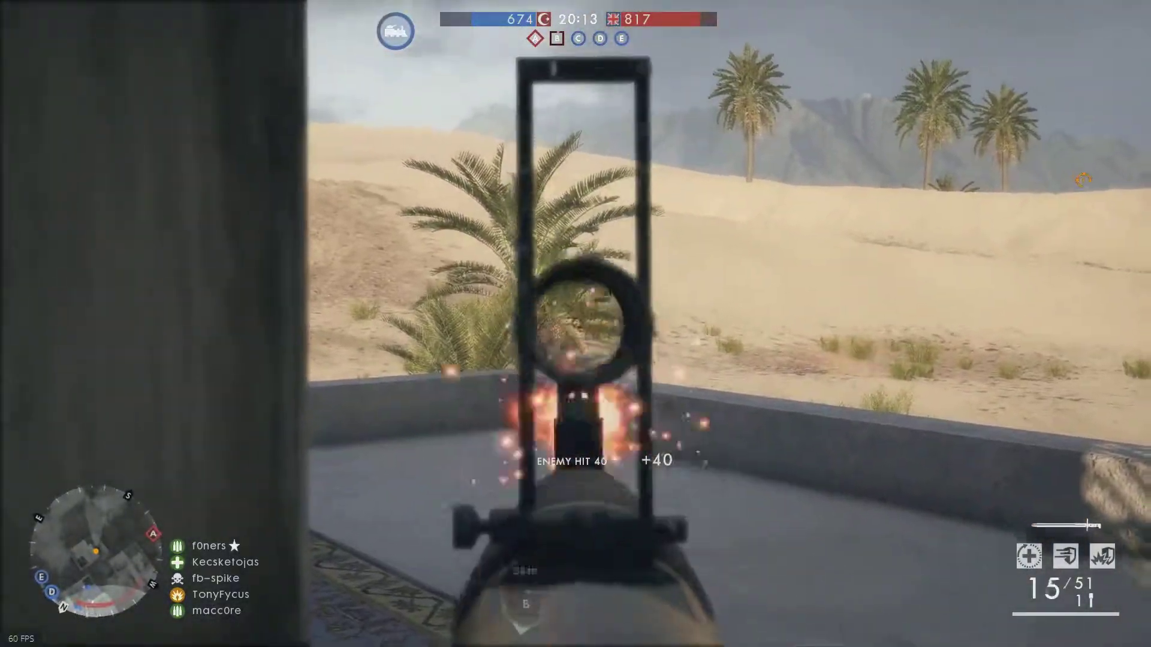
click(576, 323)
click(575, 324)
click(575, 324)
click(576, 324)
click(575, 324)
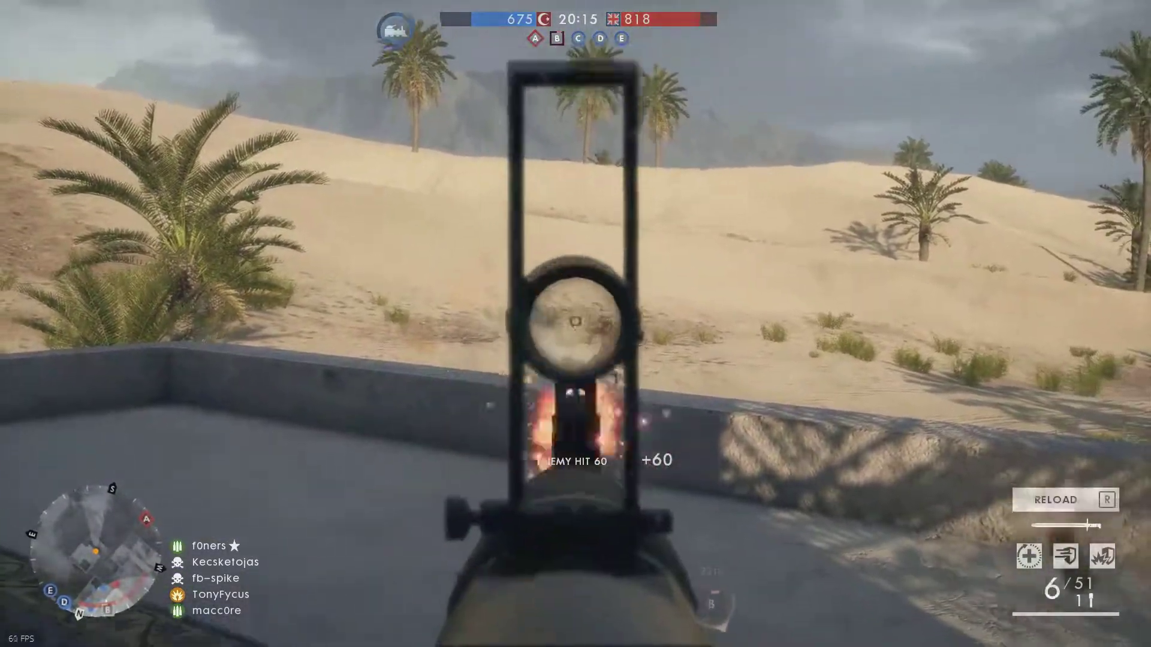
click(576, 324)
click(575, 323)
click(575, 323)
click(576, 324)
key(r)
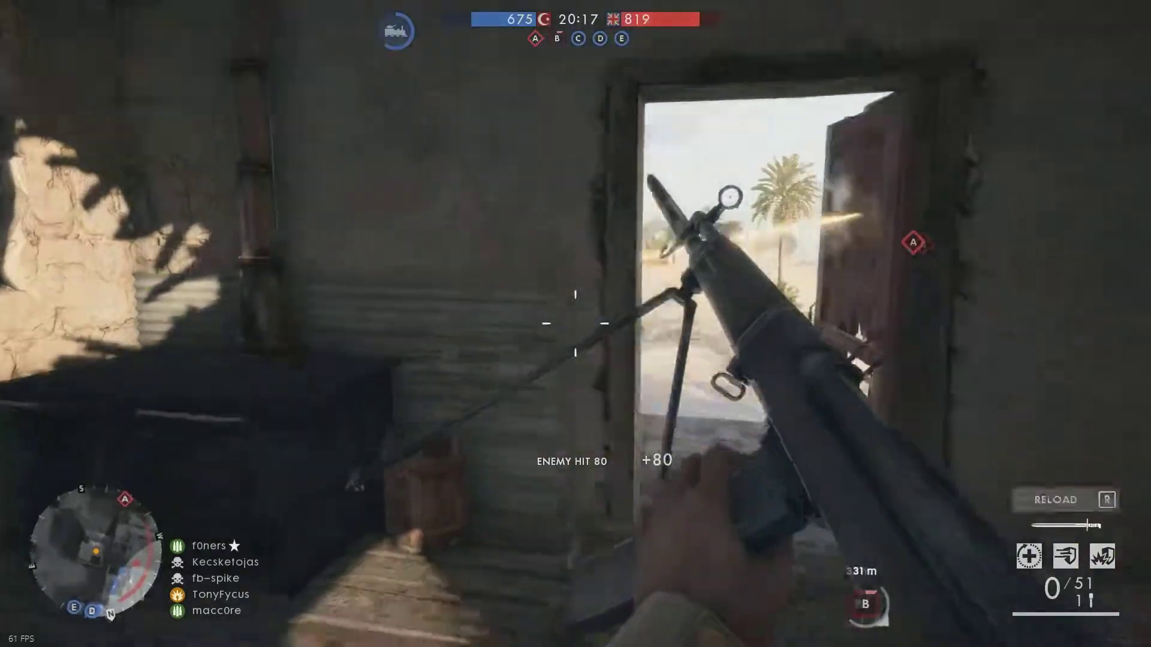
right_click(576, 324)
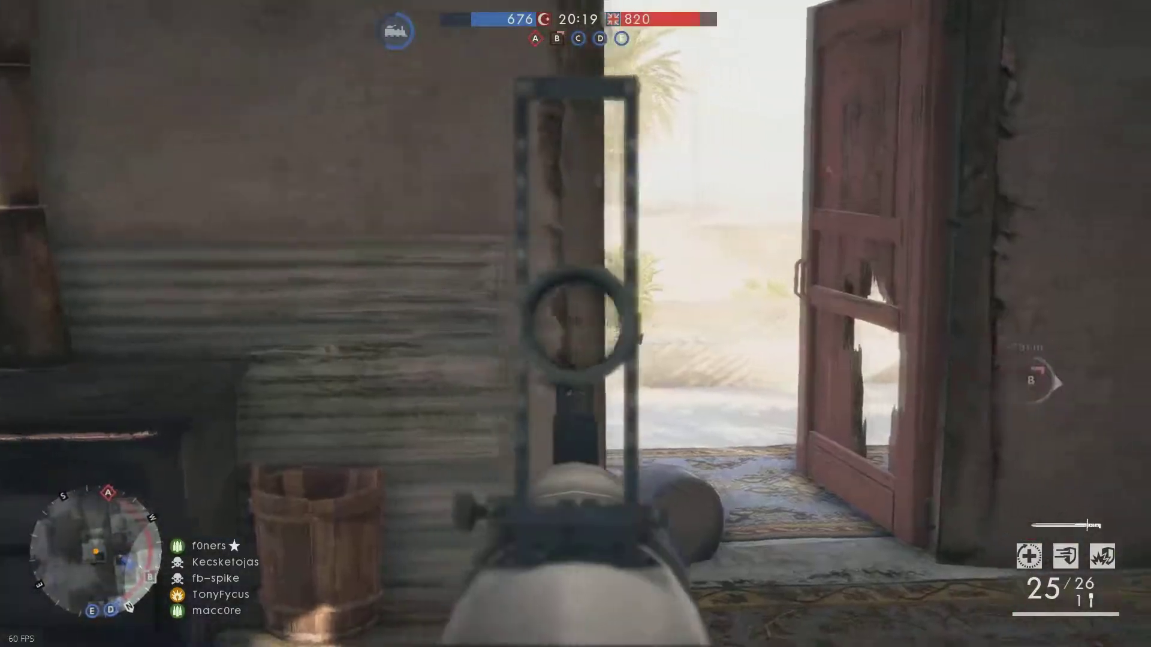
click(575, 324)
click(576, 324)
click(575, 323)
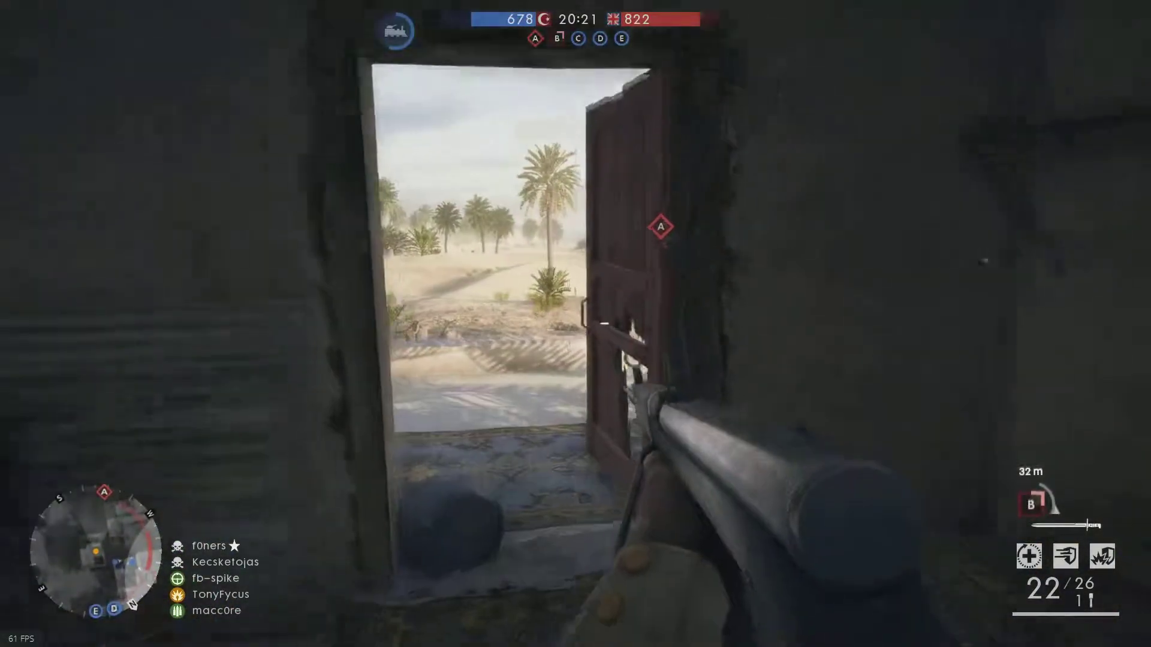
key(w)
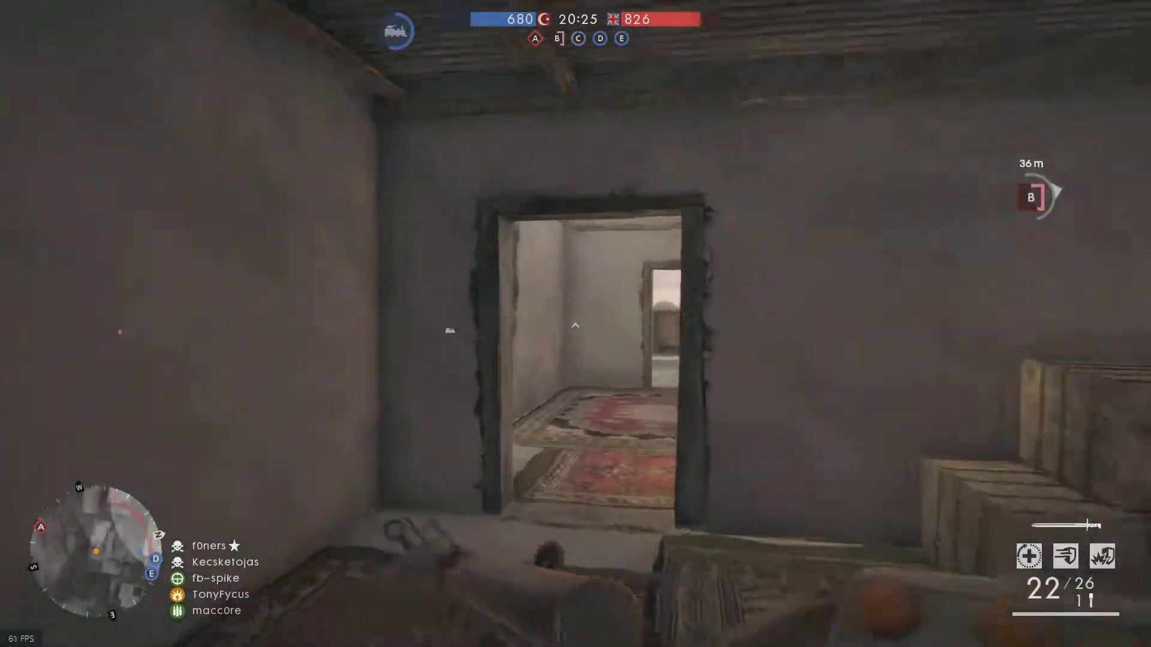
key(w)
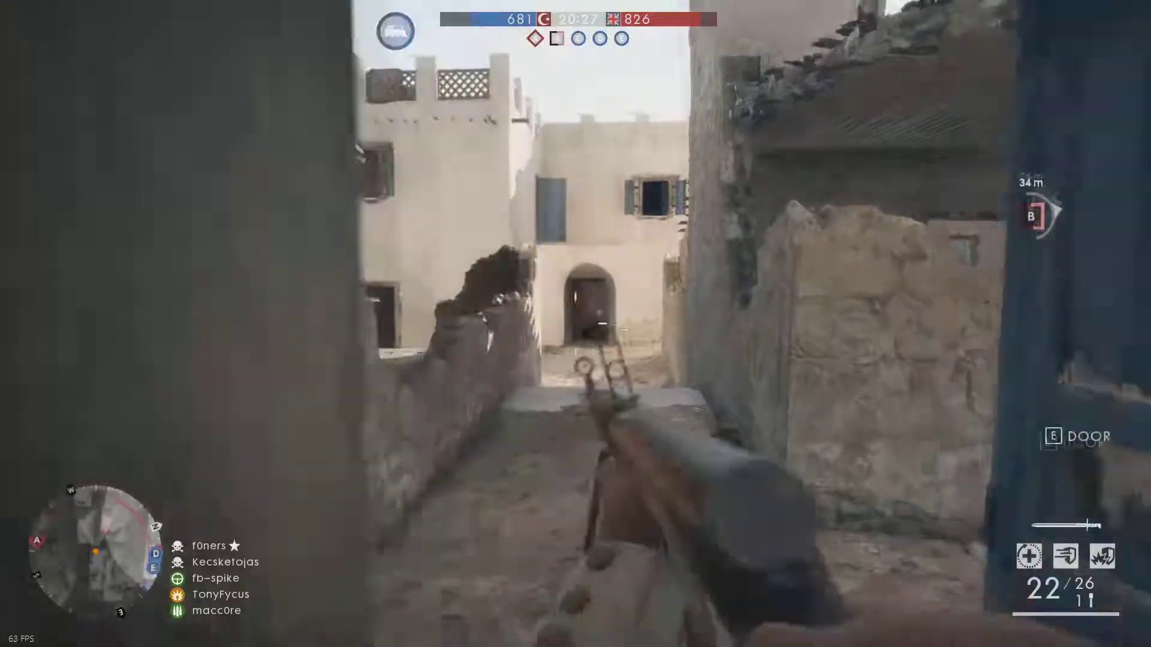
key(w)
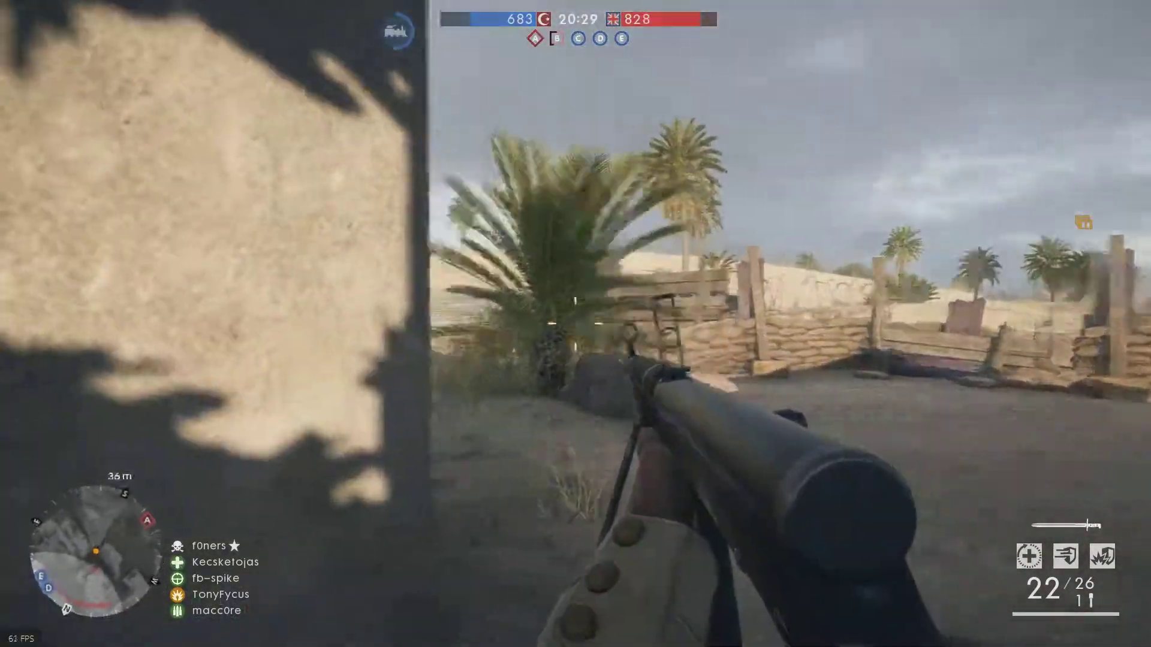
key(w)
key(w)
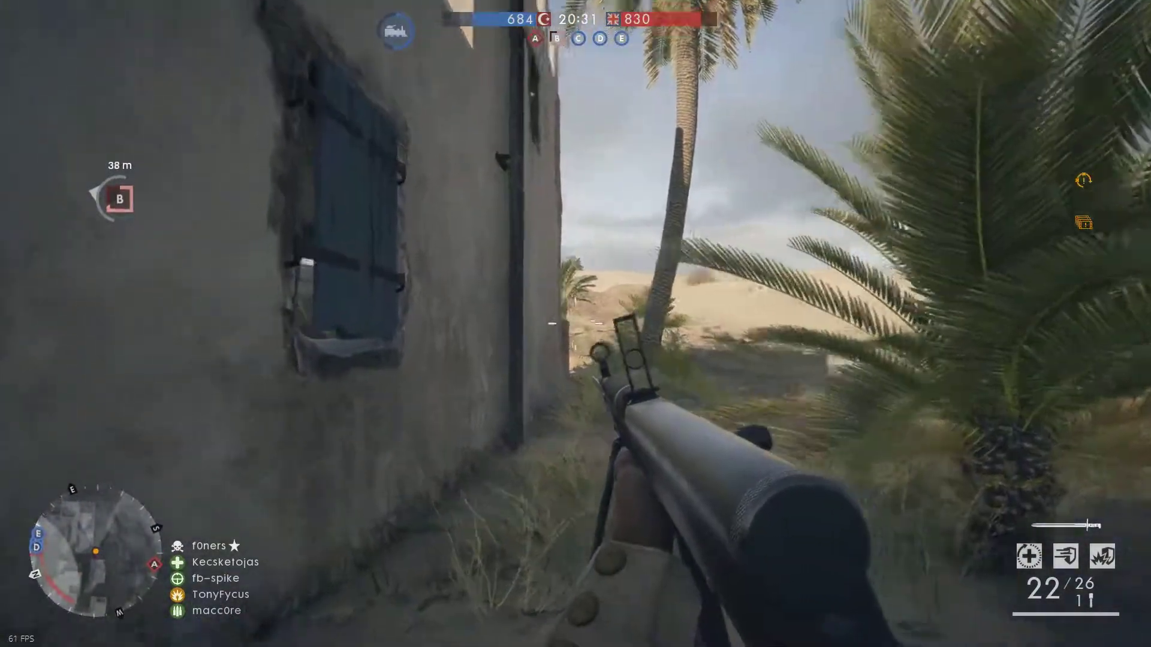
key(w)
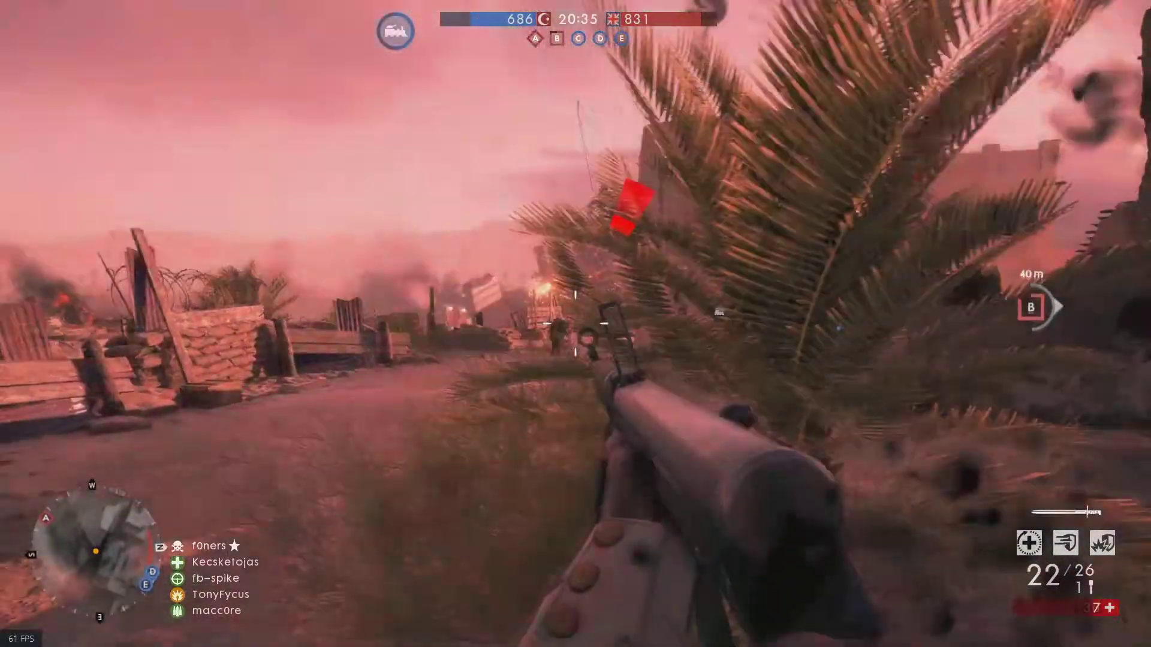
right_click(575, 324)
click(576, 323)
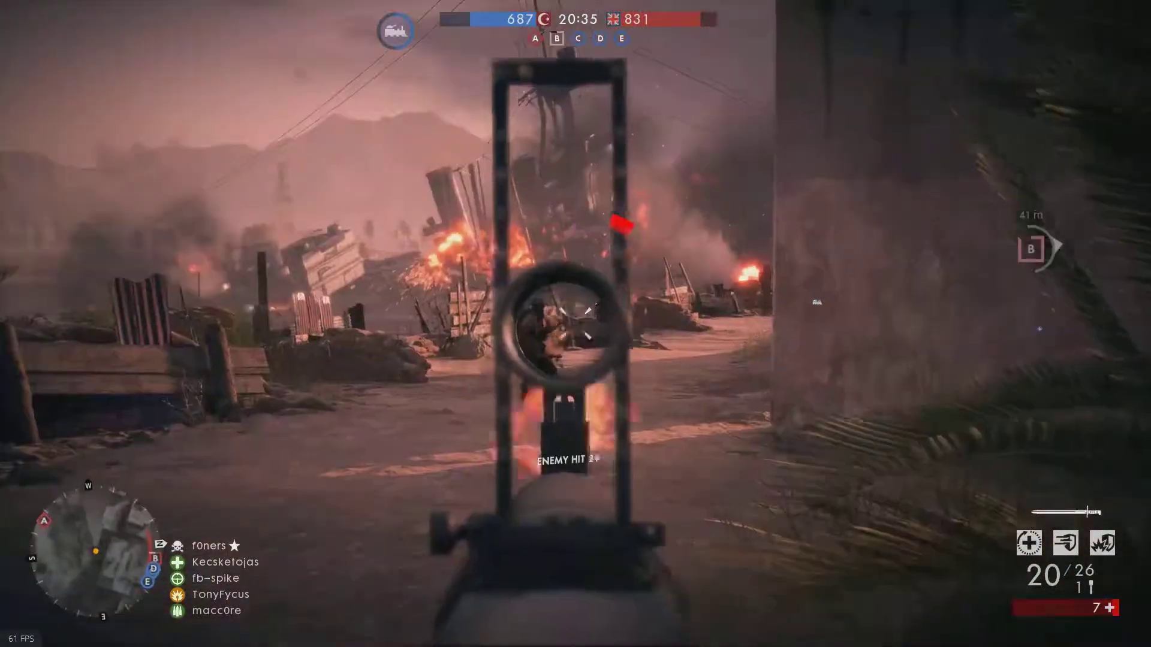